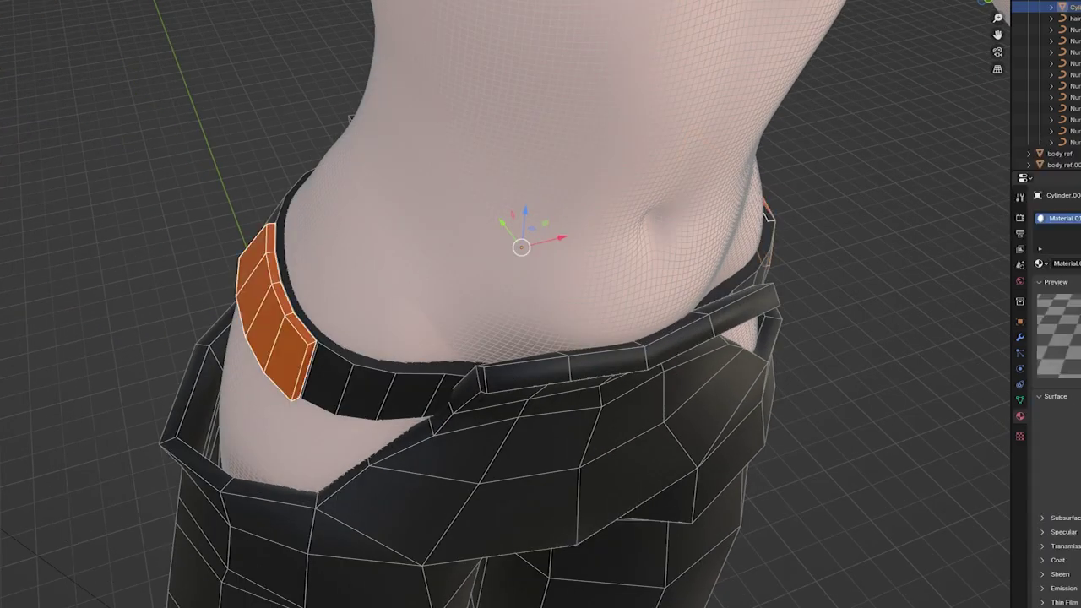
Step: Check the pants piece's modifiers and orbit to a front view of the belt and torso
{"action": "left_click", "coordinate": [1021, 337]}
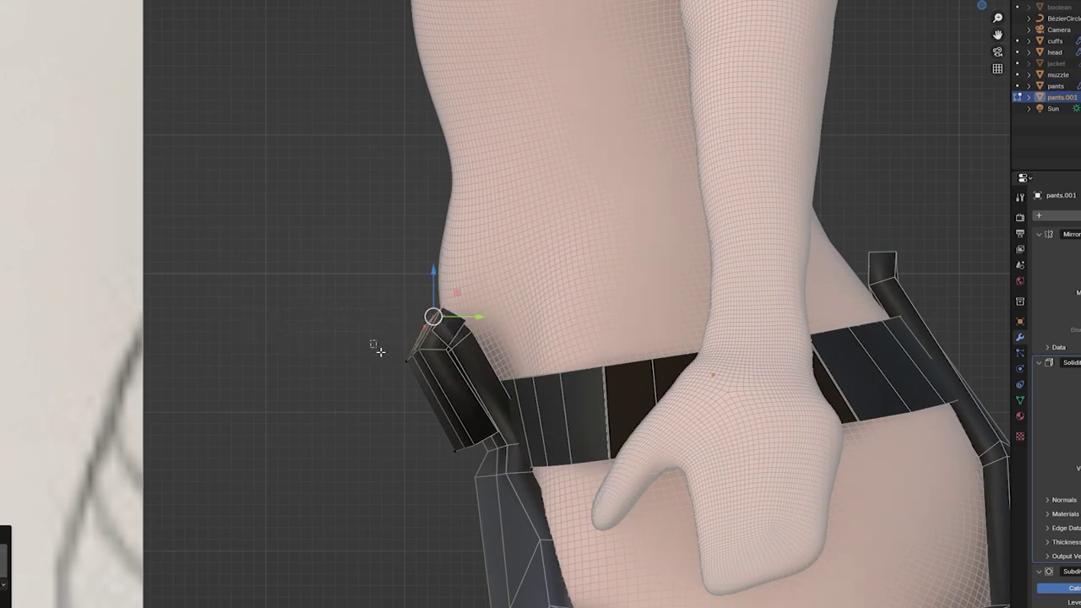
{"action": "mouse_move", "coordinate": [416, 467]}
{"action": "middle_mouse_down"}
{"action": "mouse_move", "coordinate": [191, 387]}
{"action": "mouse_move", "coordinate": [281, 354]}
{"action": "middle_mouse_up"}
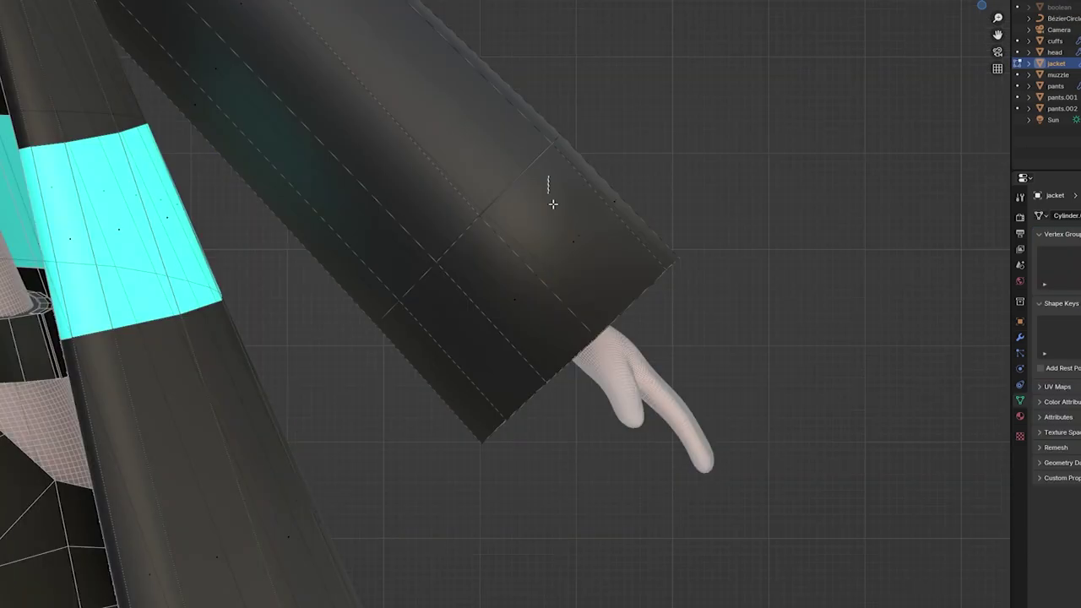
Step: Select the sleeve cuff and the ring of faces on the upper sleeve
{"action": "key", "text": "l"}
{"action": "middle_click_drag", "start_coordinate": [671, 160], "coordinate": [705, 174]}
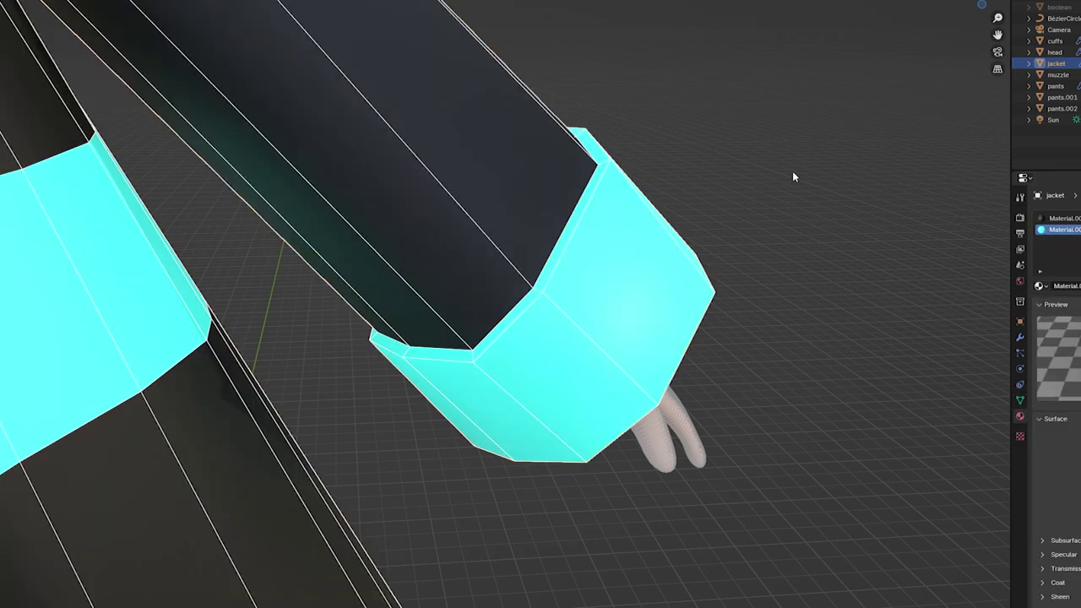
{"action": "scroll", "coordinate": [792, 170], "scroll_direction": "down", "scroll_amount": 5}
{"action": "scroll", "coordinate": [600, 131], "scroll_direction": "up", "scroll_amount": 3}
{"action": "left_click", "coordinate": [419, 242], "text": "alt"}
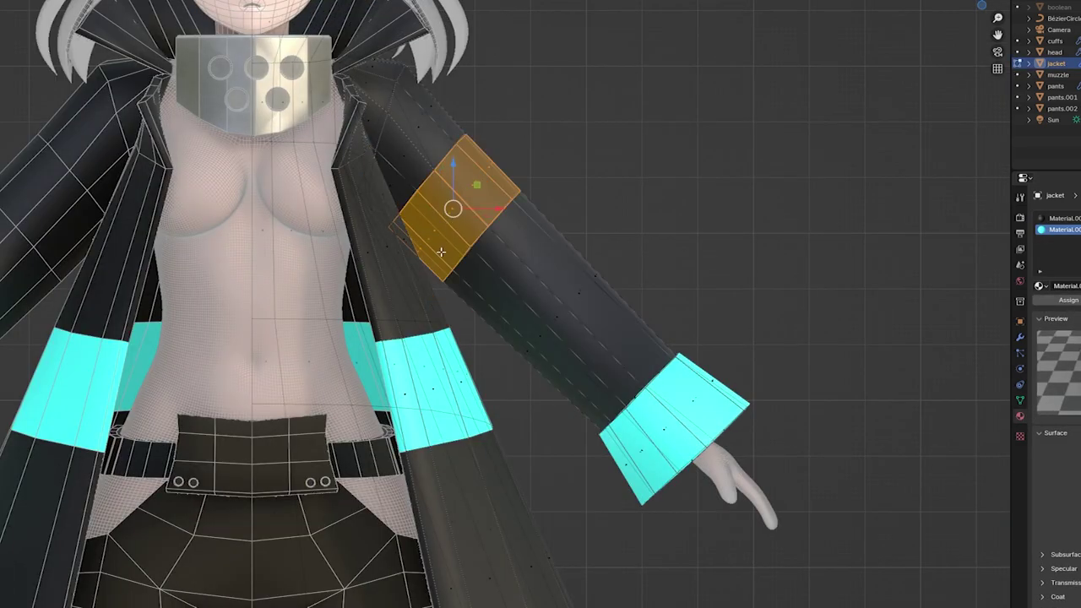
{"action": "scroll", "coordinate": [441, 252], "scroll_direction": "down", "scroll_amount": 2}
{"action": "middle_click_drag", "start_coordinate": [441, 252], "coordinate": [506, 278]}
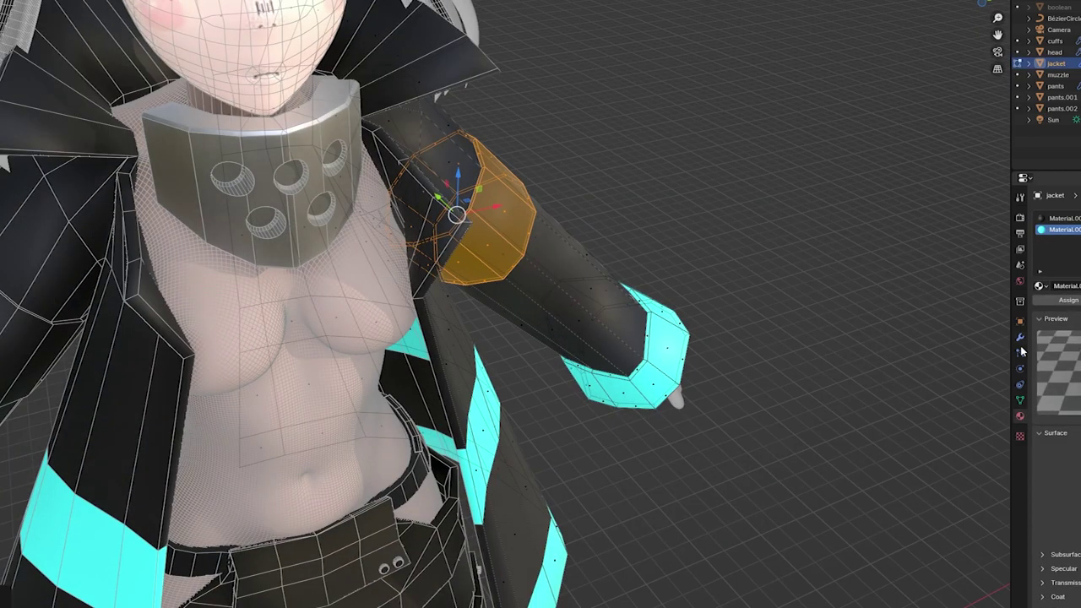
Step: Return to Object Mode and orbit to inspect the whole jacket from the back
{"action": "key", "text": "Tab"}
{"action": "scroll", "coordinate": [681, 188], "scroll_direction": "down", "scroll_amount": 5}
{"action": "scroll", "coordinate": [548, 208], "scroll_direction": "up", "scroll_amount": 2}
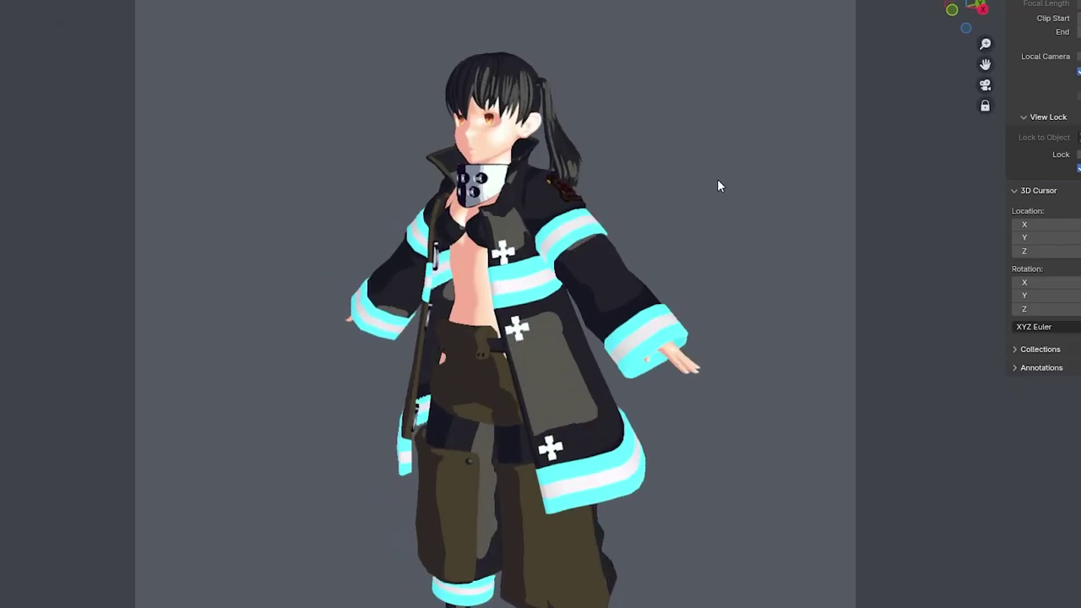
{"action": "middle_click_drag", "start_coordinate": [717, 178], "coordinate": [167, 174]}
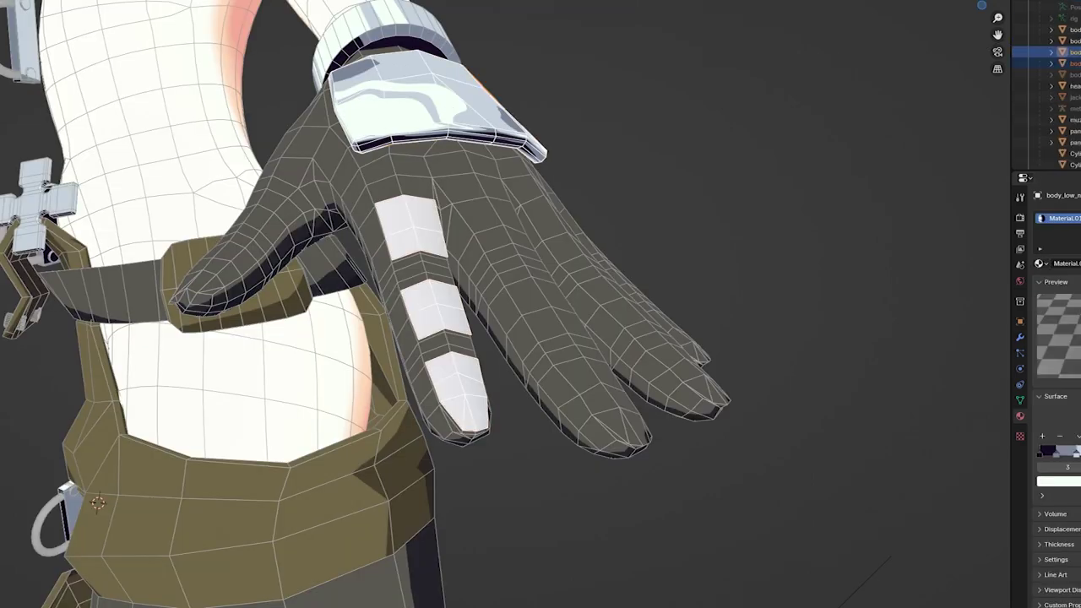
Step: Duplicate the hole-cutting cylinder along Z and average the plate's normals for smooth shading
{"action": "left_click", "coordinate": [8, 34]}
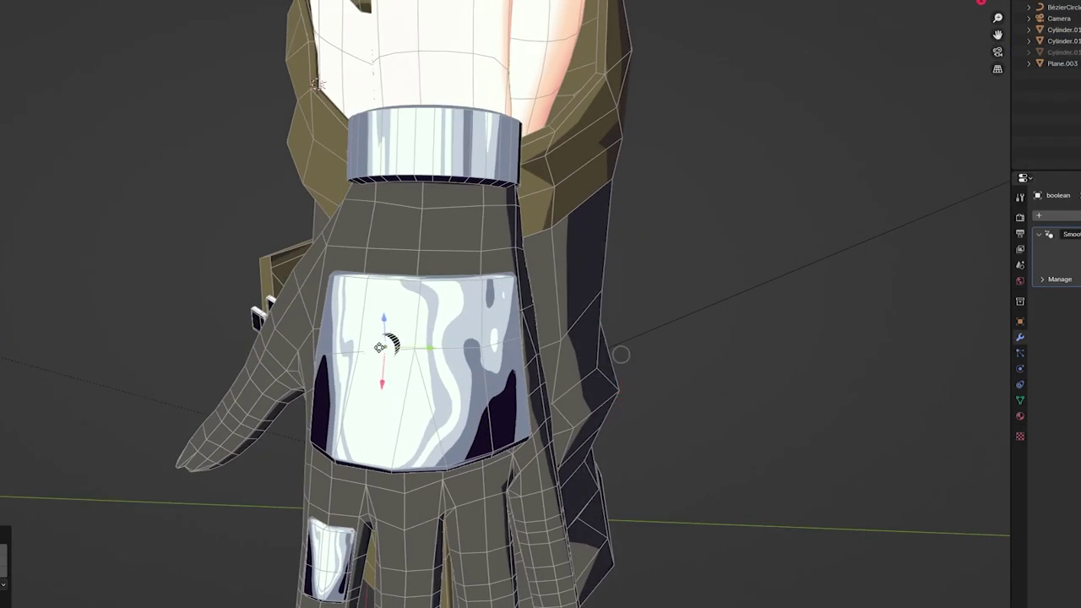
{"action": "key", "text": "shift+d"}
{"action": "key", "text": "z"}
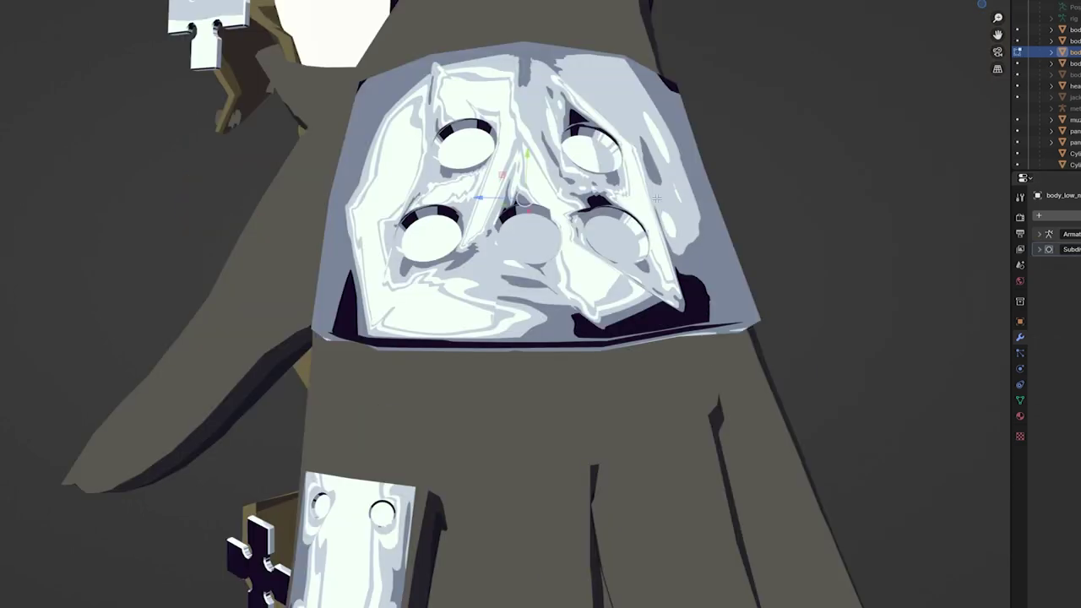
{"action": "left_click", "coordinate": [38, 2]}
{"action": "left_click", "coordinate": [294, 239]}
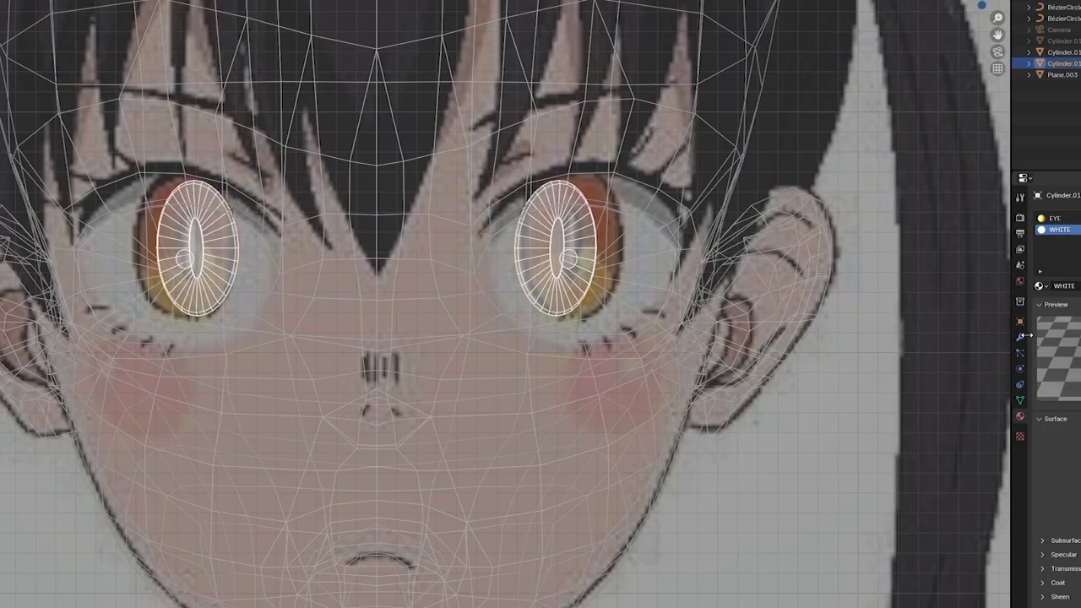
Step: Check the eye's modifiers, enter Edit Mode and select the right eye and face-outline vertices
{"action": "left_click", "coordinate": [1021, 337]}
{"action": "key", "text": "Tab"}
{"action": "left_click", "coordinate": [540, 197]}
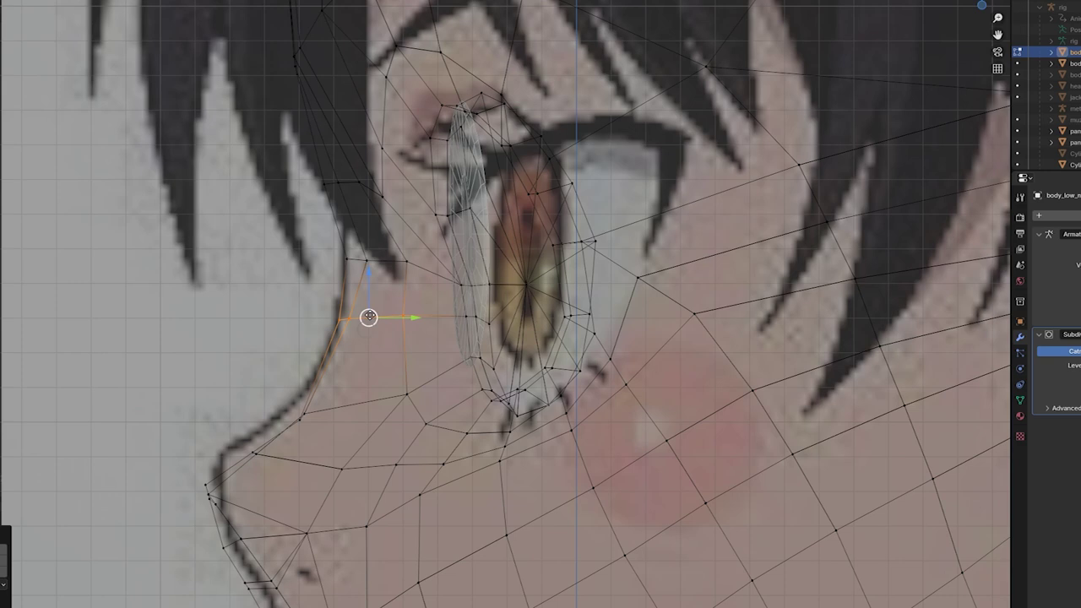
{"action": "left_click", "coordinate": [274, 429]}
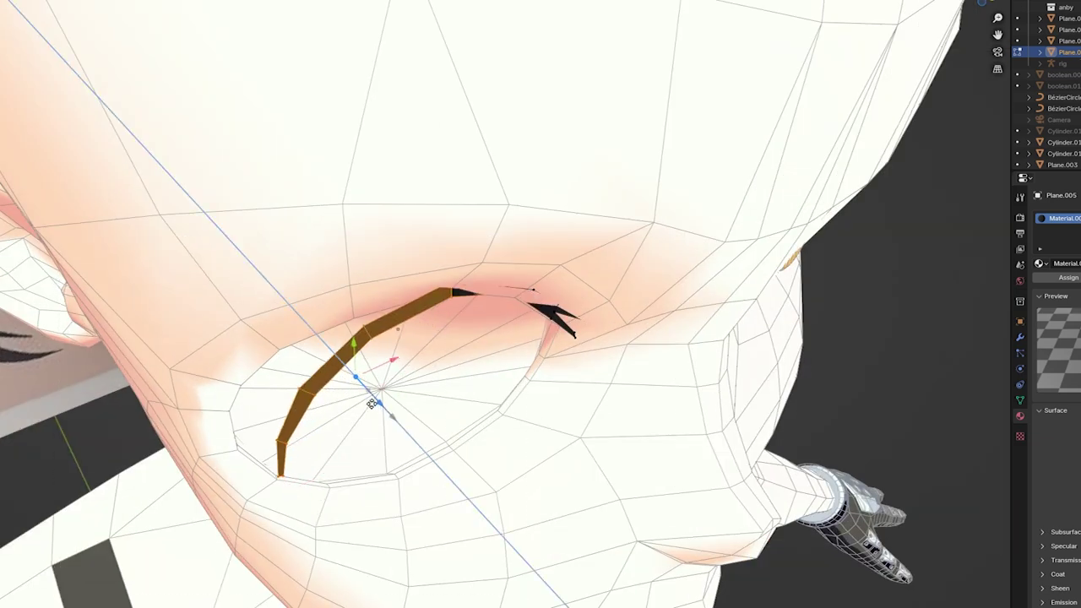
Step: Move the lash end vertices vertically and stretch the plane into a thin lash stroke
{"action": "left_click_drag", "start_coordinate": [388, 517], "coordinate": [387, 513]}
{"action": "key", "text": "g"}
{"action": "key", "text": "z"}
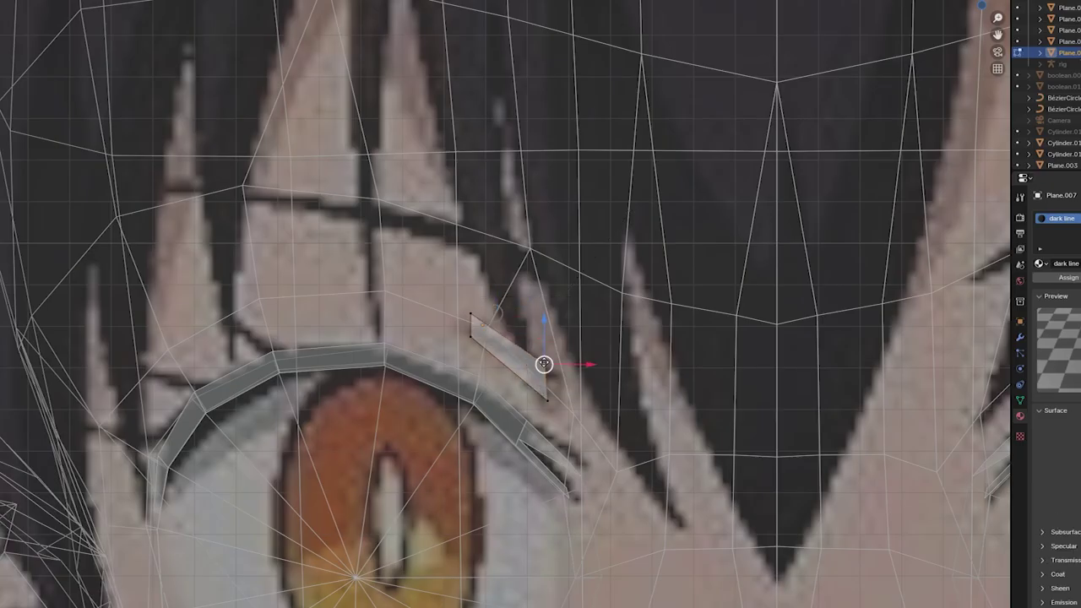
{"action": "left_click_drag", "start_coordinate": [544, 364], "coordinate": [511, 345]}
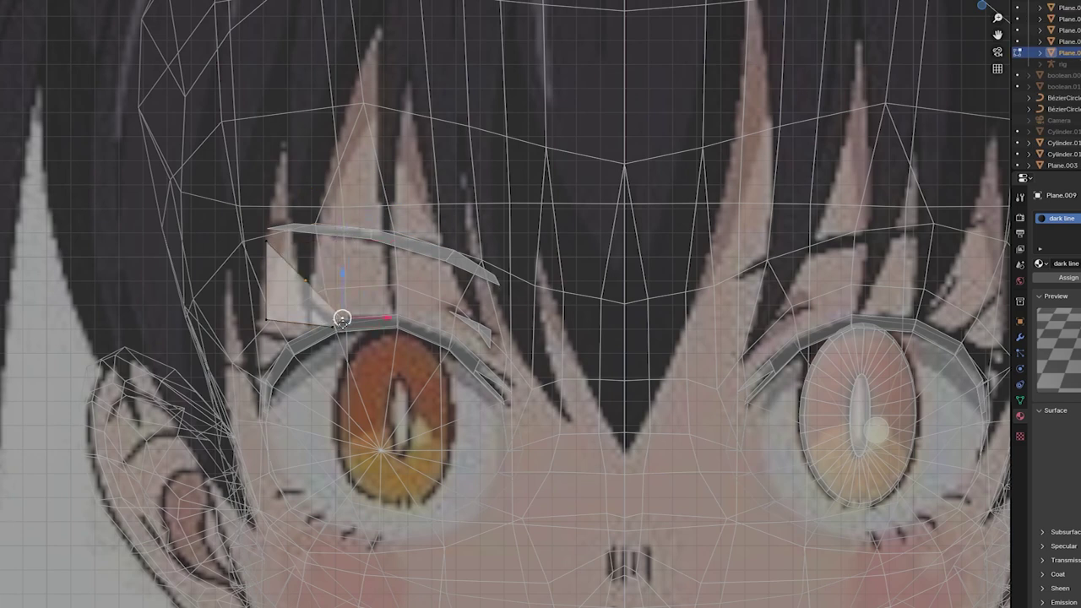
{"action": "scroll", "coordinate": [366, 246], "scroll_direction": "up", "scroll_amount": 4}
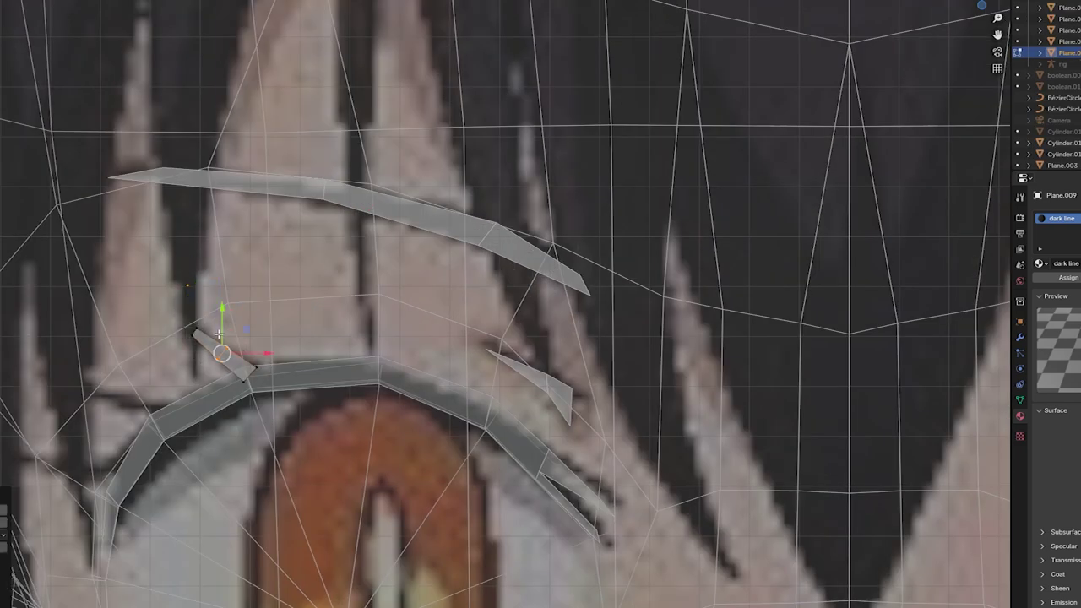
Step: Scale the small lash triangle, duplicate it onto the outer lower lid and reshape it
{"action": "key", "text": "s"}
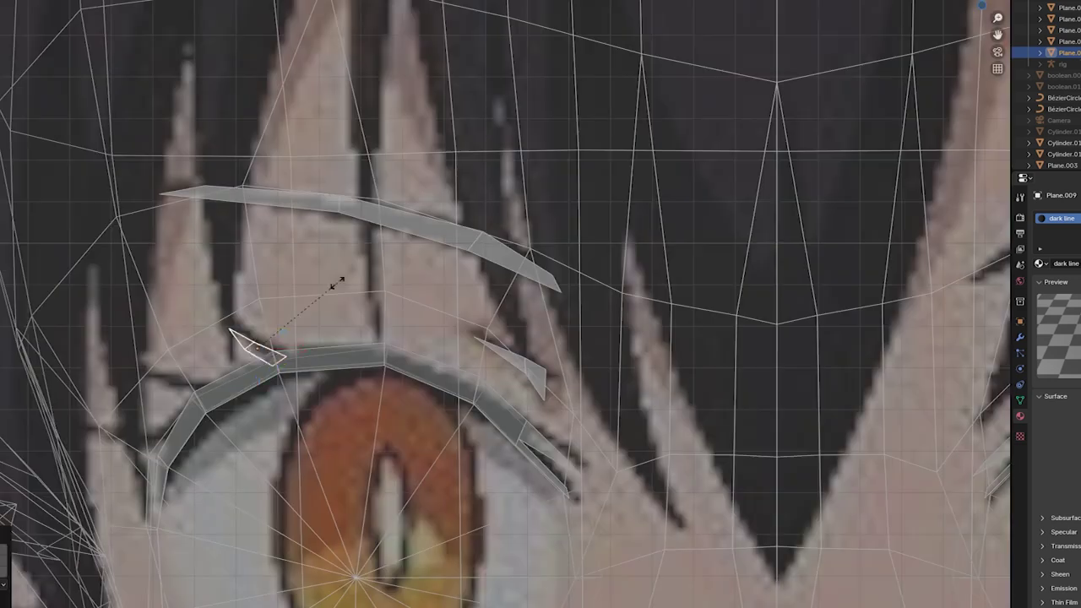
{"action": "key", "text": "shift+d"}
{"action": "left_click", "coordinate": [169, 384]}
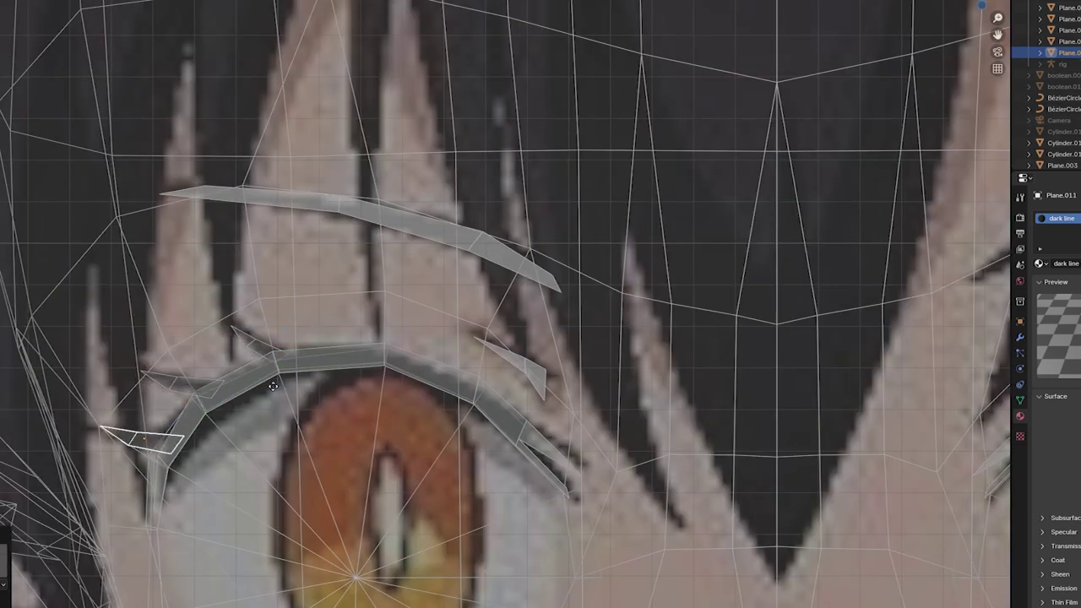
{"action": "key", "text": "r"}
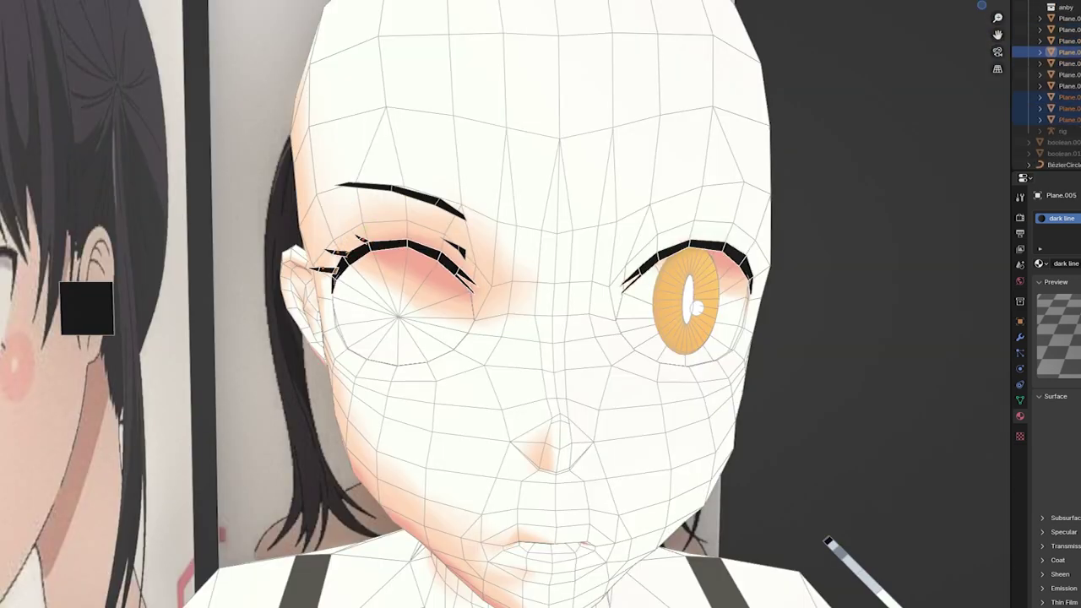
{"action": "left_click", "coordinate": [25, 3]}
Step: Join the lash planes into one object, then pull the chin and lip vertices toward the reference
{"action": "left_click", "coordinate": [26, 44]}
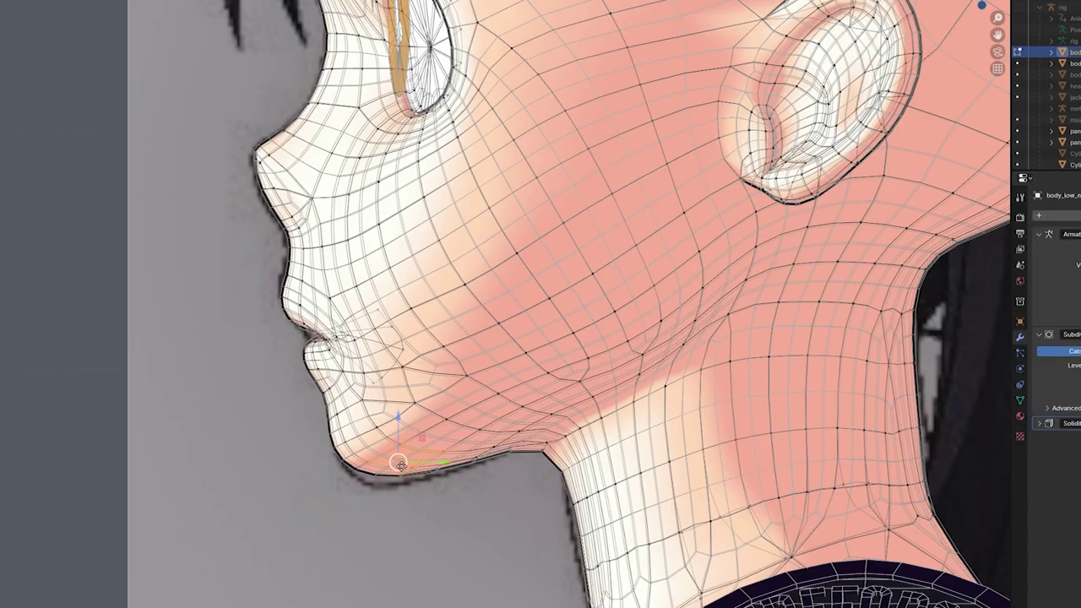
{"action": "left_click_drag", "start_coordinate": [398, 464], "coordinate": [392, 475]}
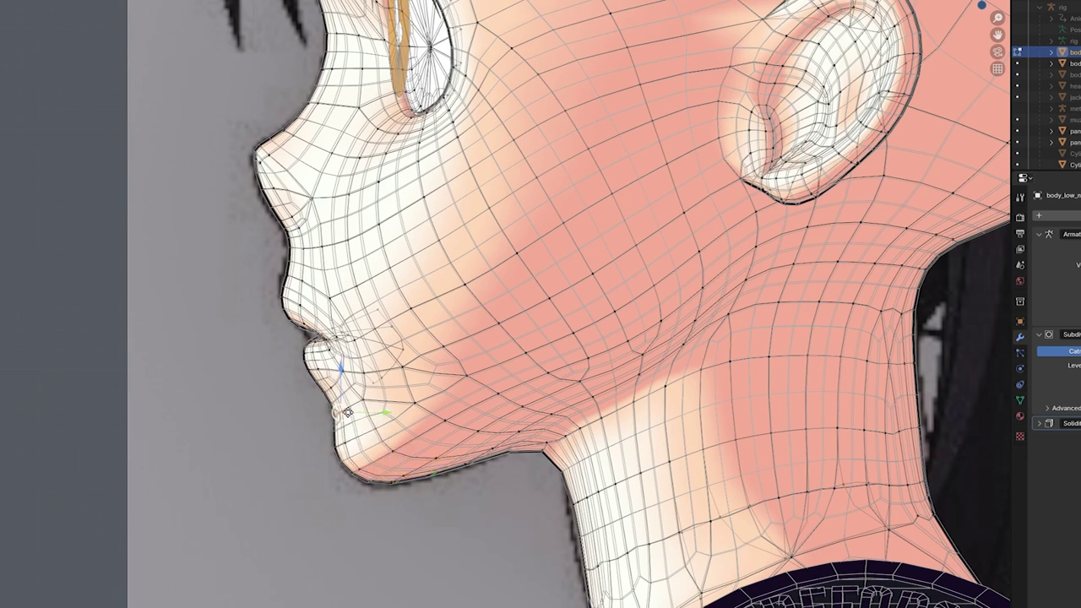
{"action": "left_click", "coordinate": [337, 380]}
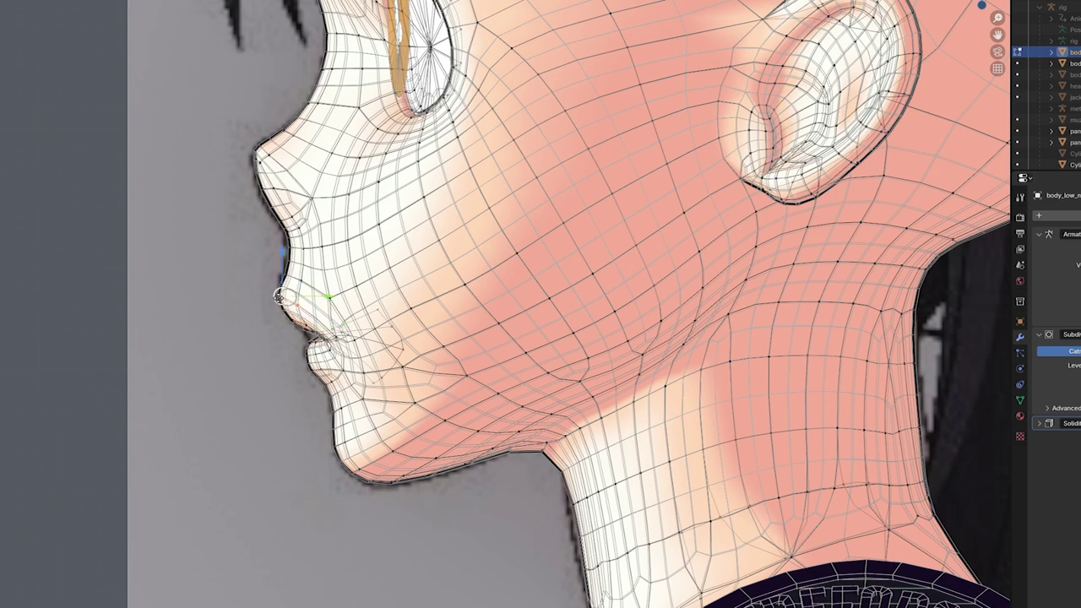
{"action": "left_click_drag", "start_coordinate": [301, 277], "coordinate": [302, 265]}
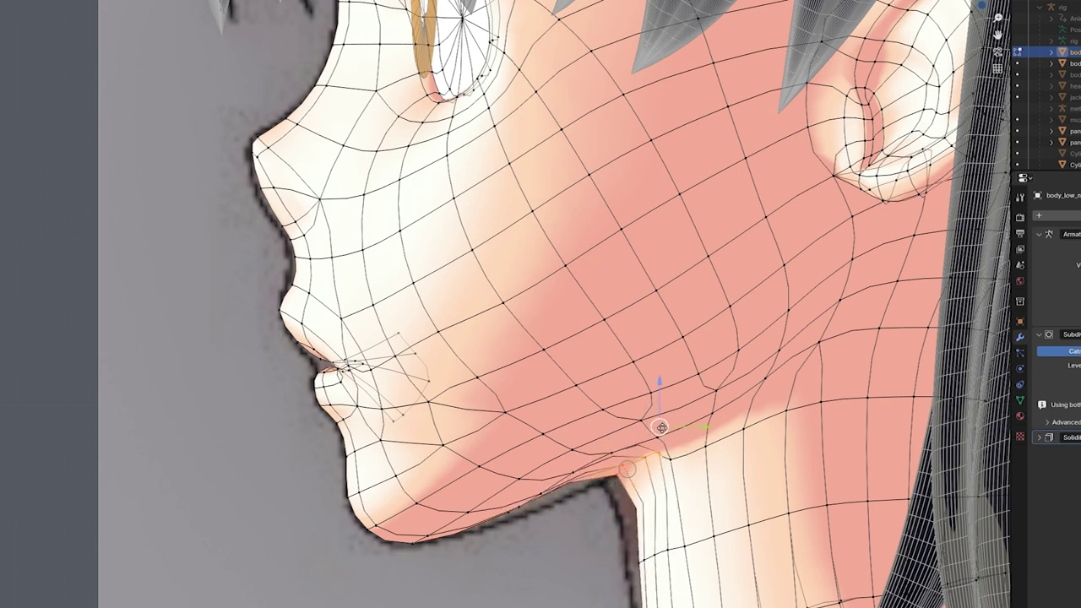
Step: Move the jaw and cheek vertices vertically to refine the lower face
{"action": "left_click", "coordinate": [531, 510]}
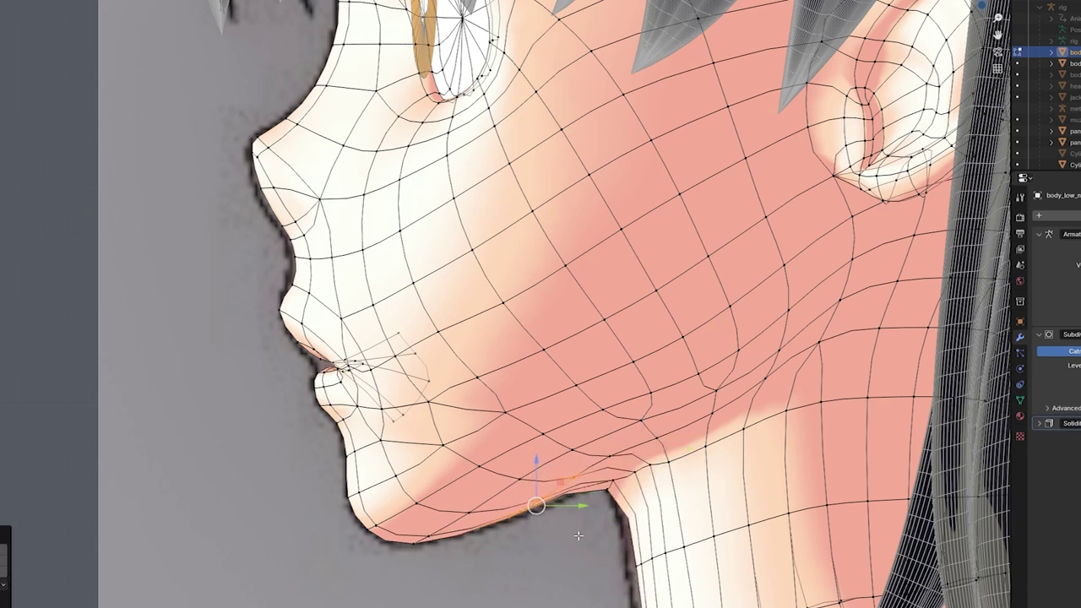
{"action": "left_click", "coordinate": [391, 335]}
{"action": "key", "text": "g"}
{"action": "key", "text": "z"}
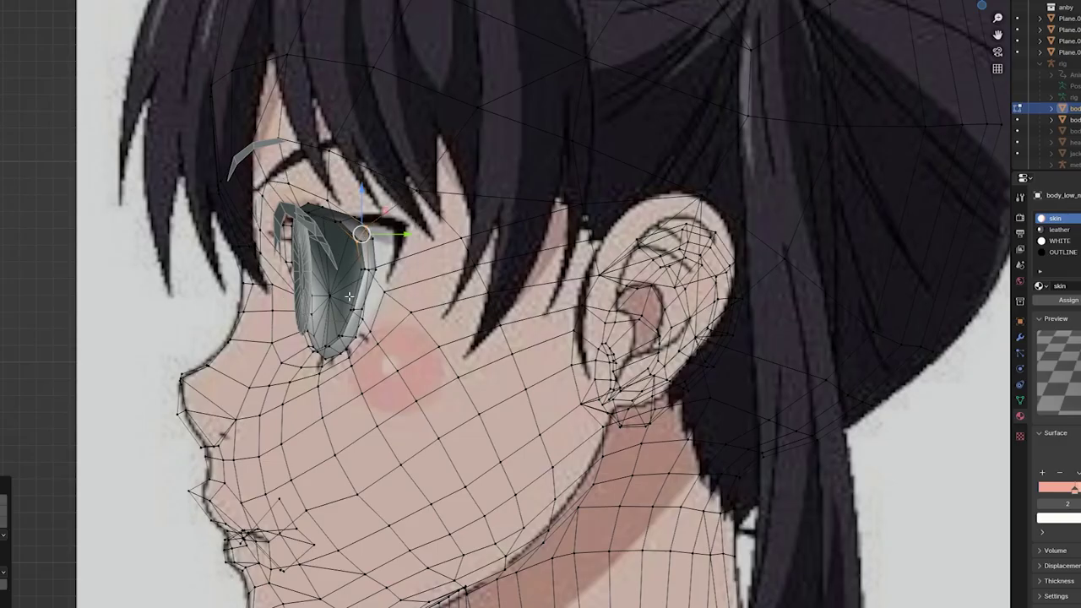
{"action": "left_click", "coordinate": [388, 292]}
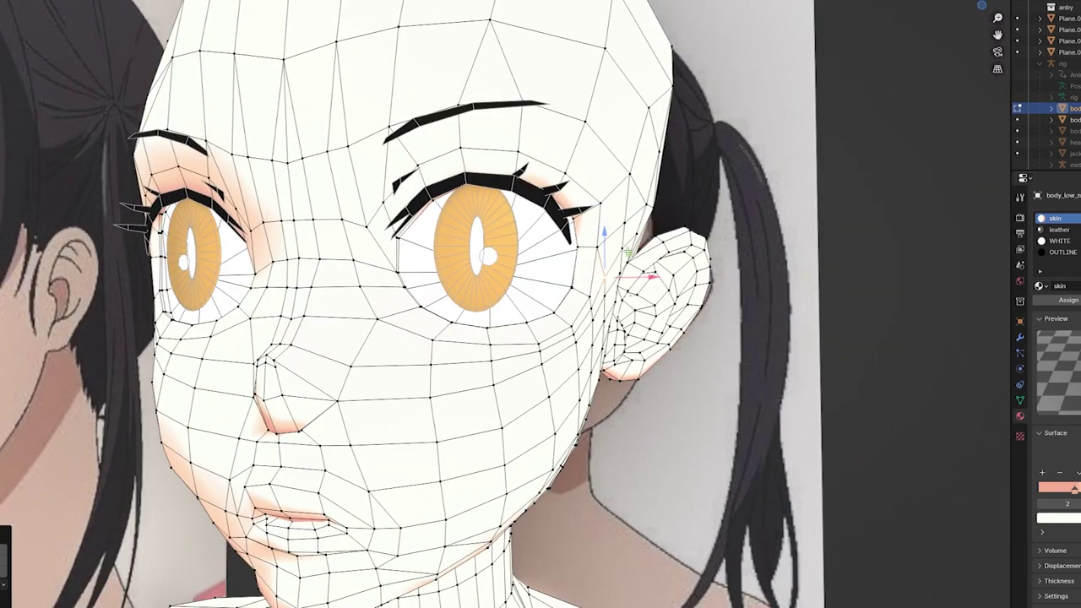
Step: Set the 3D cursor beneath the eye in front view, then face the lips with X-ray on
{"action": "key", "text": "KP_1"}
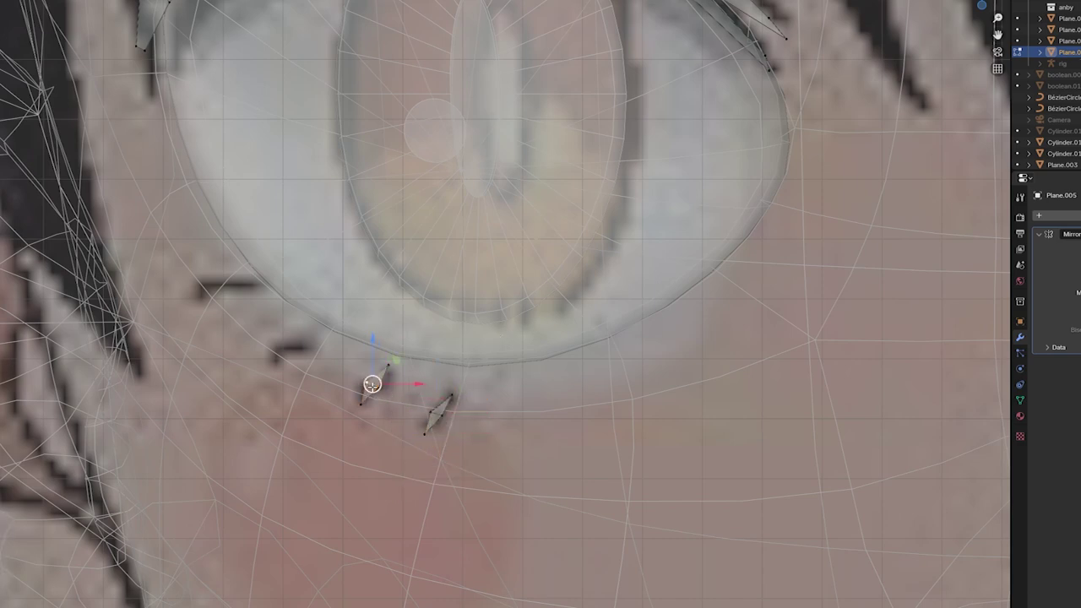
{"action": "right_click", "coordinate": [289, 351], "text": "shift"}
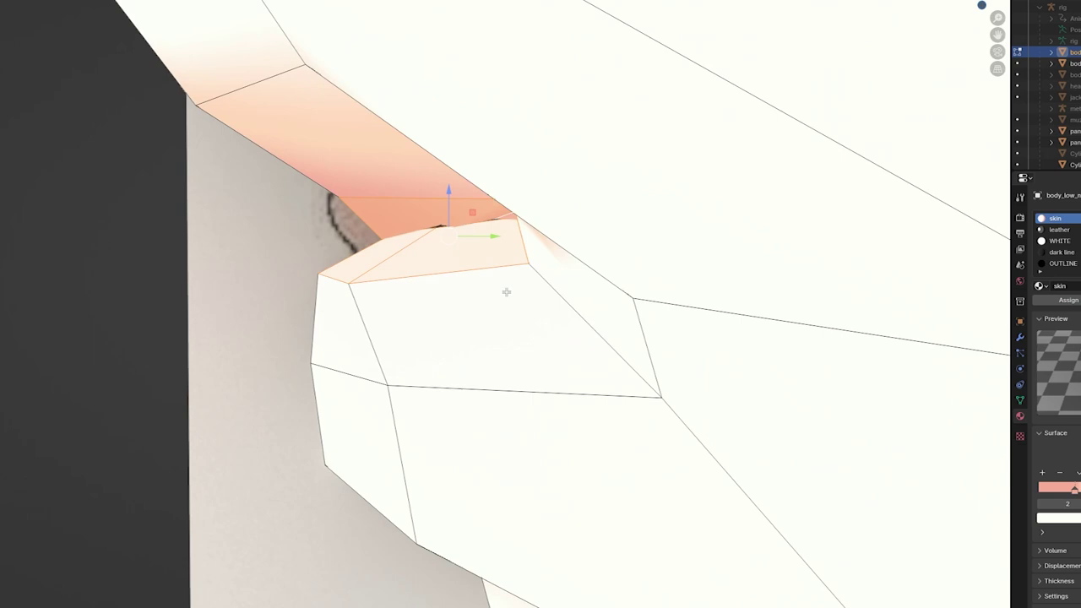
{"action": "mouse_move", "coordinate": [506, 292]}
{"action": "middle_mouse_down"}
{"action": "mouse_move", "coordinate": [611, 150]}
{"action": "mouse_move", "coordinate": [377, 227]}
{"action": "middle_mouse_up"}
{"action": "key", "text": "alt+z"}
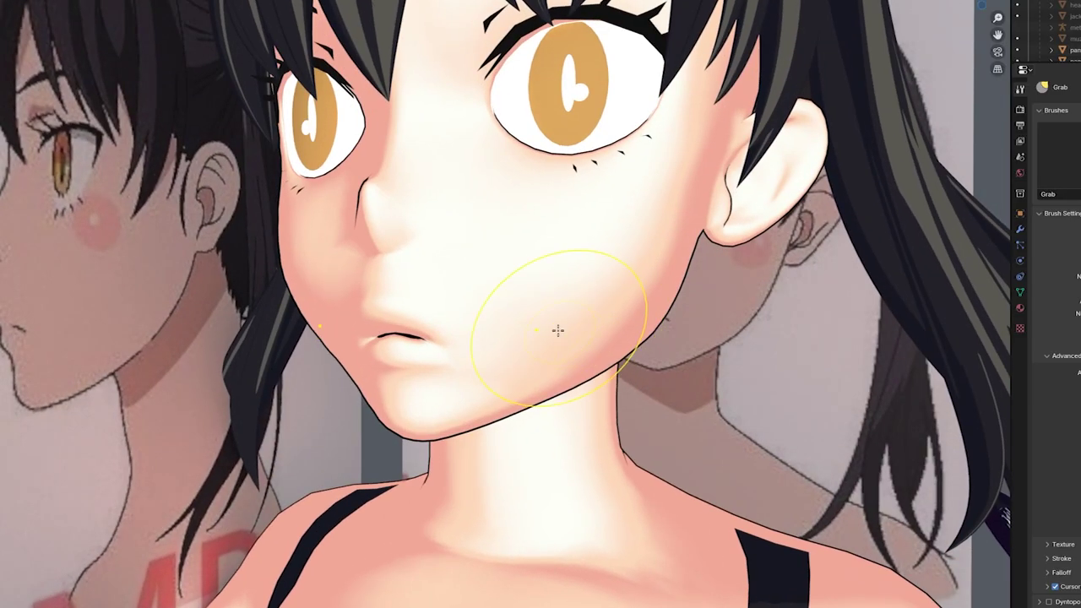
Step: Orbit to check the face profile and toggle Scene World lighting in the viewport shading
{"action": "mouse_move", "coordinate": [557, 330]}
{"action": "middle_mouse_down"}
{"action": "mouse_move", "coordinate": [516, 251]}
{"action": "mouse_move", "coordinate": [487, 343]}
{"action": "mouse_move", "coordinate": [513, 355]}
{"action": "mouse_move", "coordinate": [356, 378]}
{"action": "middle_mouse_up"}
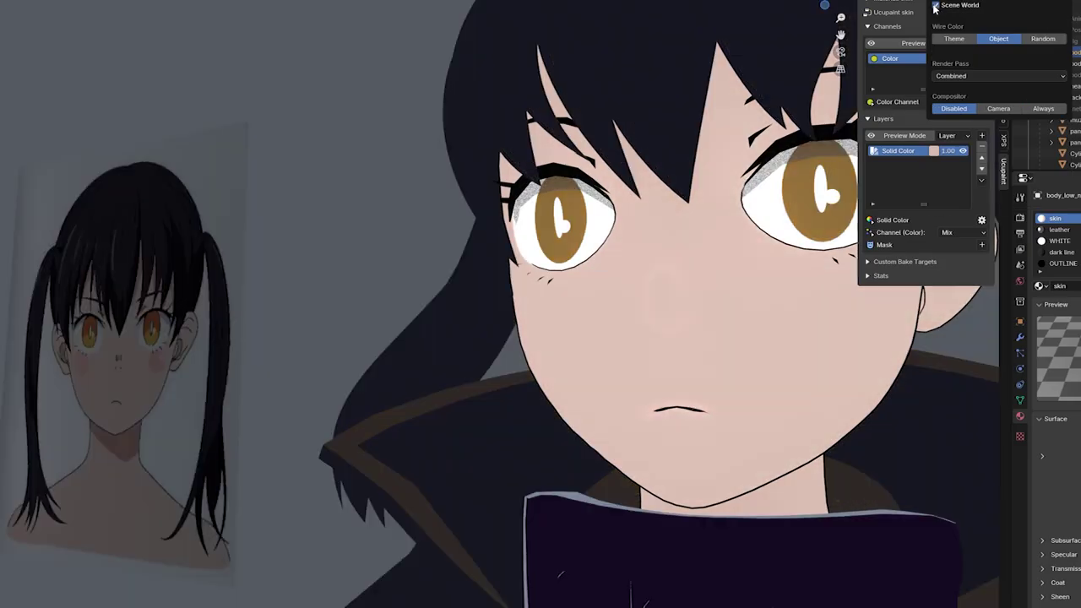
{"action": "left_click", "coordinate": [935, 6]}
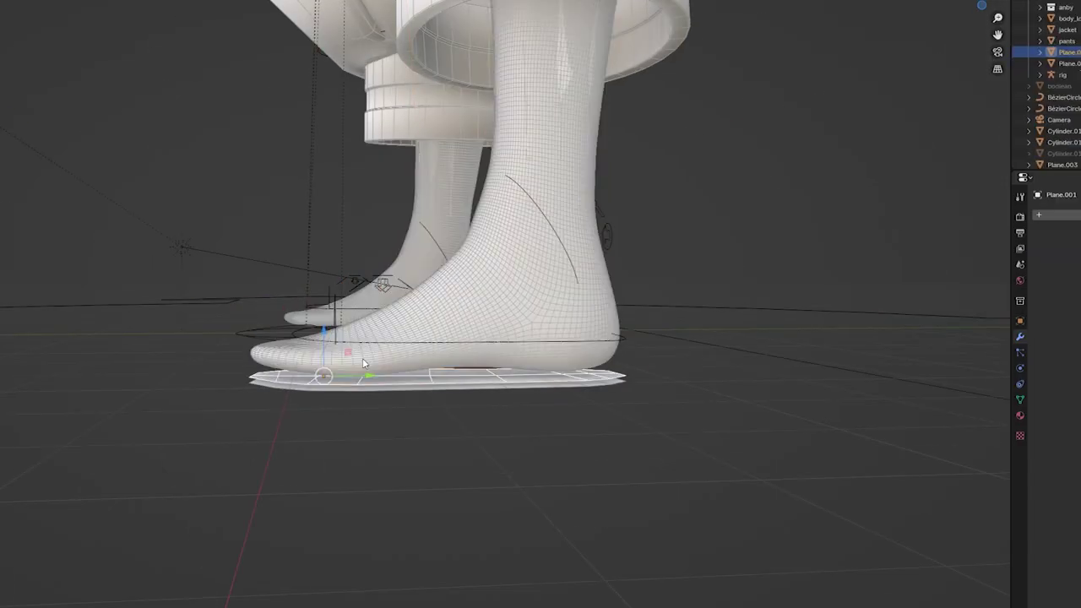
Step: Shape the sole: undo the V extrusion, slide bottom vertices along Y and lower the toe
{"action": "key", "text": "a"}
{"action": "left_click", "coordinate": [610, 334]}
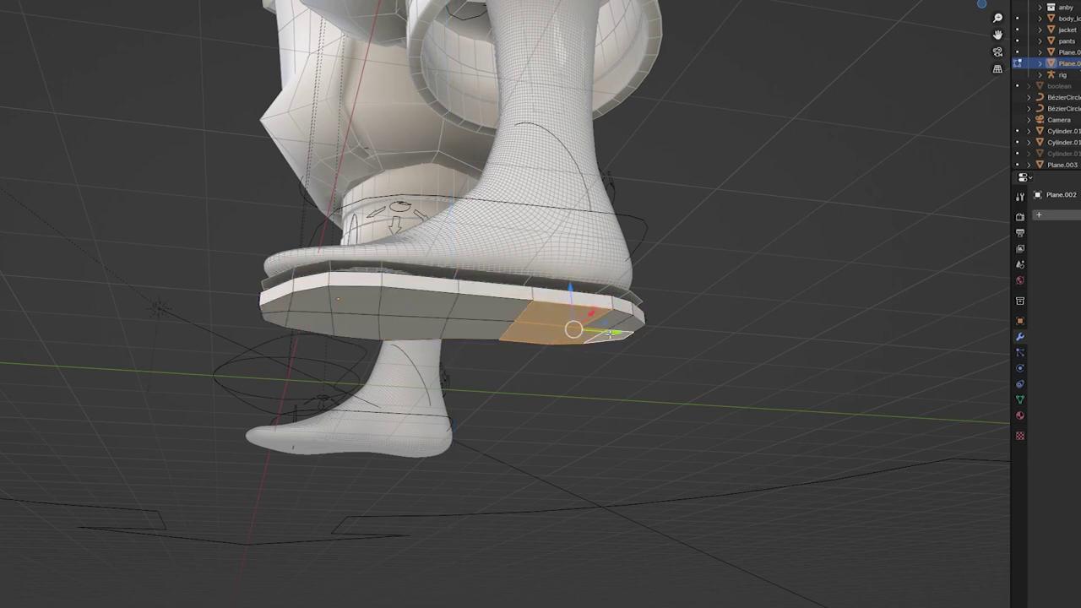
{"action": "middle_click_drag", "start_coordinate": [570, 242], "coordinate": [361, 372]}
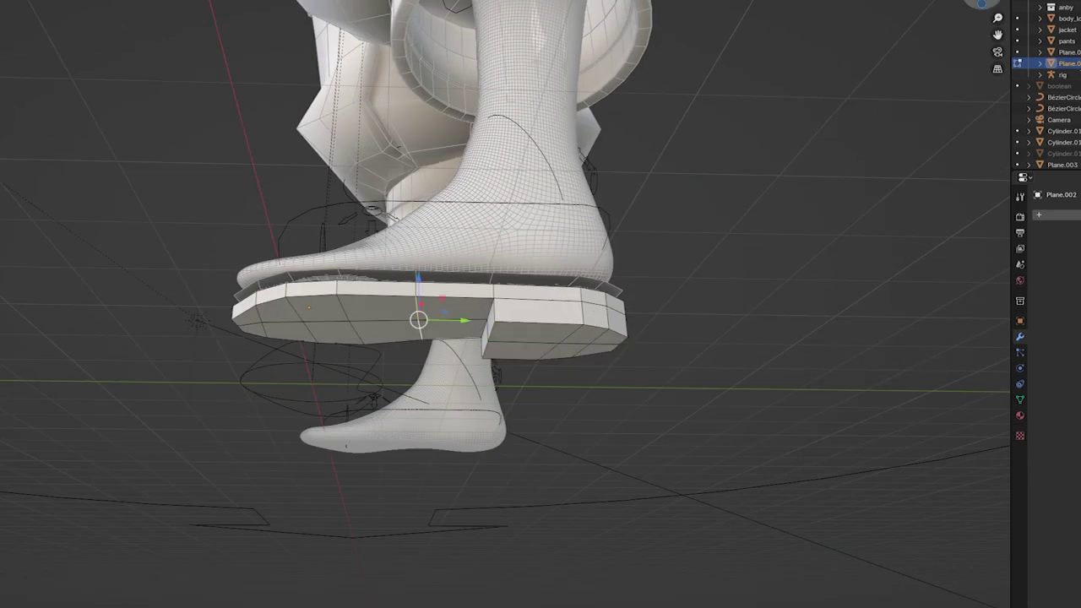
{"action": "key", "text": "ctrl+z"}
{"action": "left_click_drag", "start_coordinate": [200, 369], "coordinate": [380, 405]}
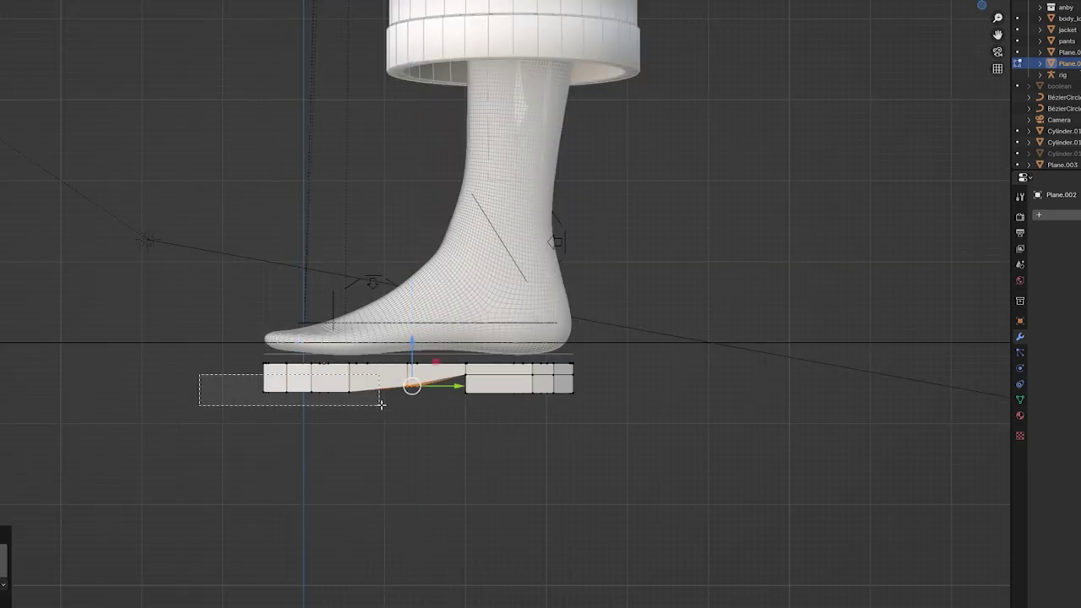
{"action": "key", "text": "g"}
{"action": "key", "text": "y"}
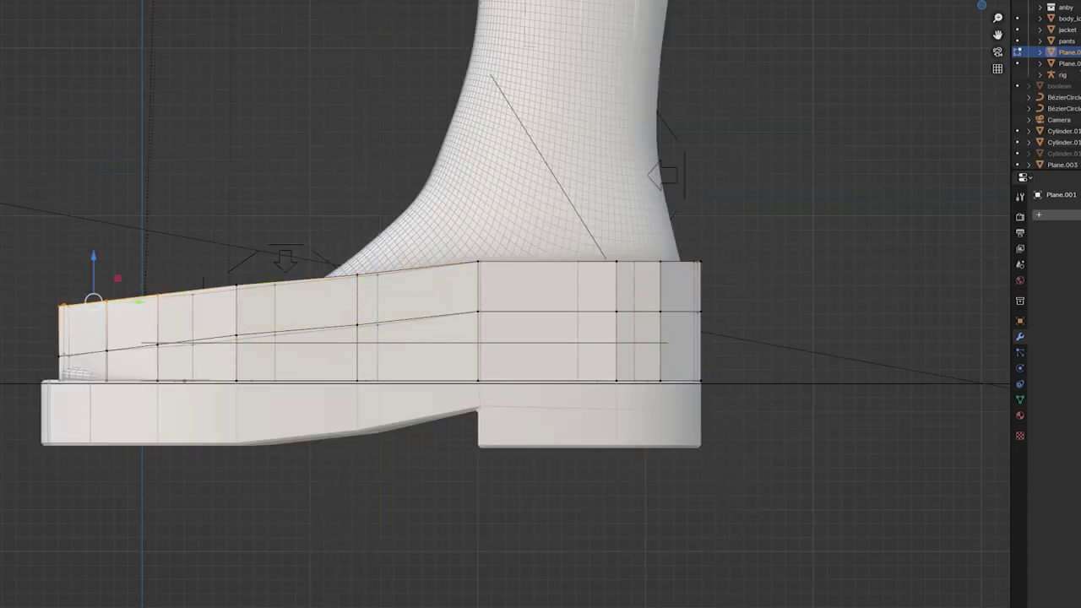
{"action": "left_click_drag", "start_coordinate": [179, 295], "coordinate": [77, 311]}
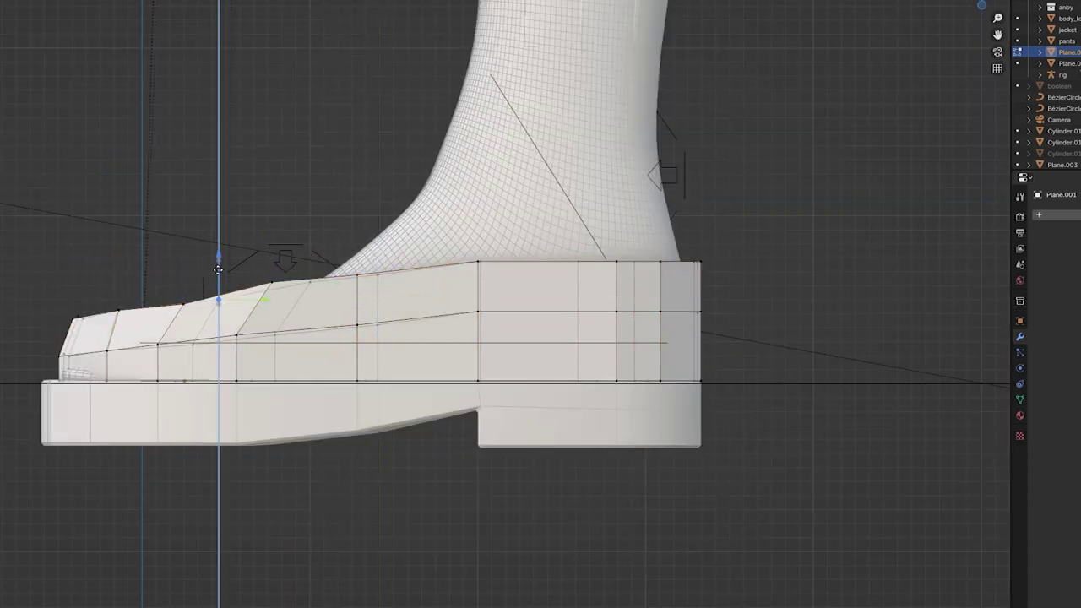
Step: Select the edge loops around the toe opening and bridge them to close the toe
{"action": "left_click_drag", "start_coordinate": [243, 258], "coordinate": [314, 304]}
{"action": "left_click", "coordinate": [478, 314]}
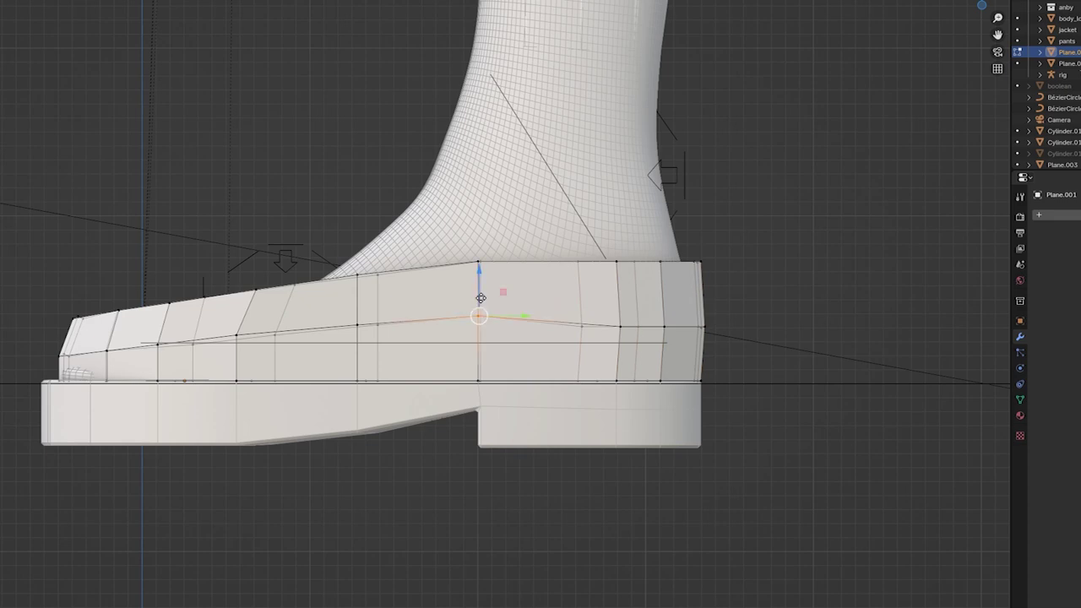
{"action": "mouse_move", "coordinate": [478, 314]}
{"action": "middle_mouse_down"}
{"action": "mouse_move", "coordinate": [514, 364]}
{"action": "mouse_move", "coordinate": [410, 454]}
{"action": "mouse_move", "coordinate": [174, 466]}
{"action": "mouse_move", "coordinate": [504, 150]}
{"action": "mouse_move", "coordinate": [698, 377]}
{"action": "mouse_move", "coordinate": [144, 217]}
{"action": "mouse_move", "coordinate": [476, 200]}
{"action": "mouse_move", "coordinate": [363, 301]}
{"action": "mouse_move", "coordinate": [507, 270]}
{"action": "mouse_move", "coordinate": [489, 432]}
{"action": "middle_mouse_up"}
{"action": "scroll", "coordinate": [591, 253], "scroll_direction": "up", "scroll_amount": 2}
{"action": "left_click", "coordinate": [489, 432]}
{"action": "key", "text": "ctrl+e"}
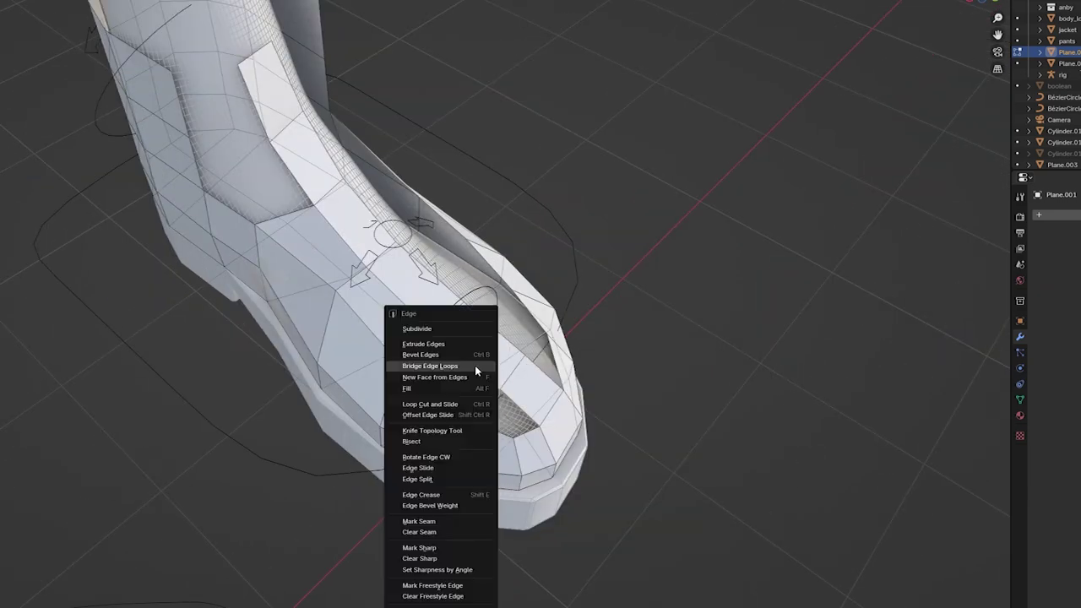
{"action": "left_click", "coordinate": [475, 364]}
{"action": "mouse_move", "coordinate": [474, 365]}
{"action": "middle_mouse_down"}
{"action": "mouse_move", "coordinate": [464, 426]}
{"action": "mouse_move", "coordinate": [458, 410]}
{"action": "mouse_move", "coordinate": [506, 254]}
{"action": "mouse_move", "coordinate": [540, 354]}
{"action": "mouse_move", "coordinate": [560, 358]}
{"action": "mouse_move", "coordinate": [507, 338]}
{"action": "middle_mouse_up"}
{"action": "key", "text": "ctrl+e"}
{"action": "left_click", "coordinate": [560, 355]}
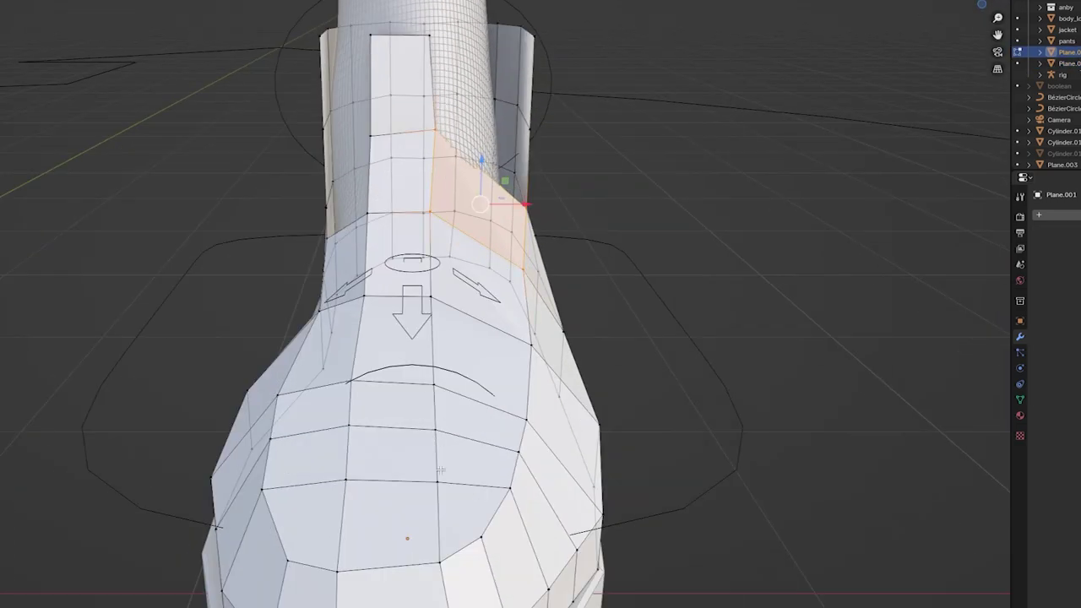
Step: Knife-cut a new edge across the closed toe of the boot
{"action": "mouse_move", "coordinate": [445, 131]}
{"action": "middle_mouse_down"}
{"action": "mouse_move", "coordinate": [550, 229]}
{"action": "mouse_move", "coordinate": [540, 287]}
{"action": "mouse_move", "coordinate": [283, 369]}
{"action": "middle_mouse_up"}
{"action": "key", "text": "ctrl+e"}
{"action": "left_click", "coordinate": [507, 294]}
{"action": "left_click", "coordinate": [439, 397]}
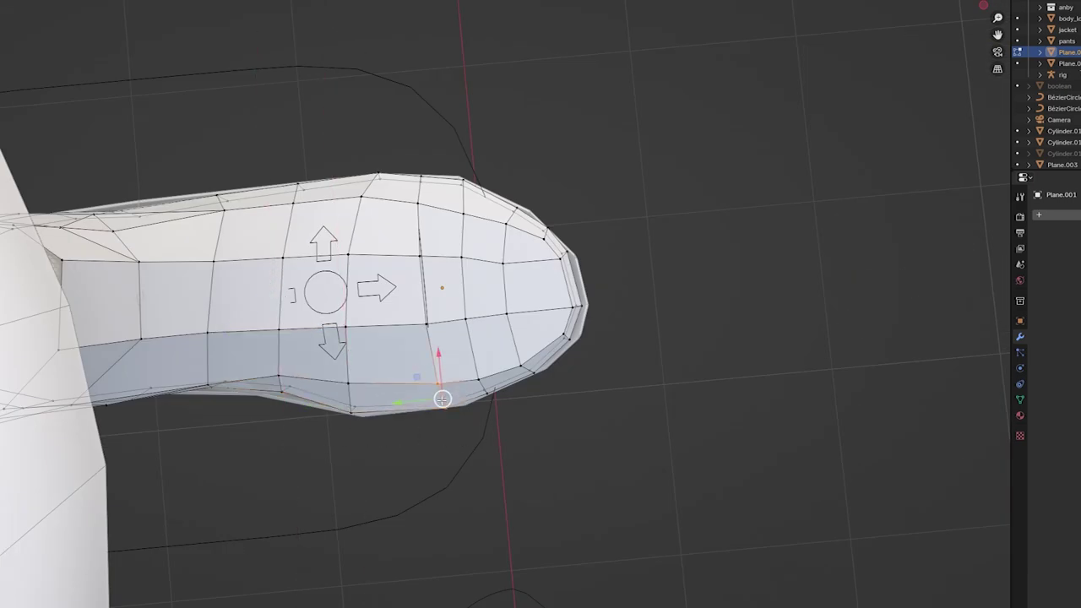
{"action": "key", "text": "k"}
{"action": "left_click", "coordinate": [417, 211]}
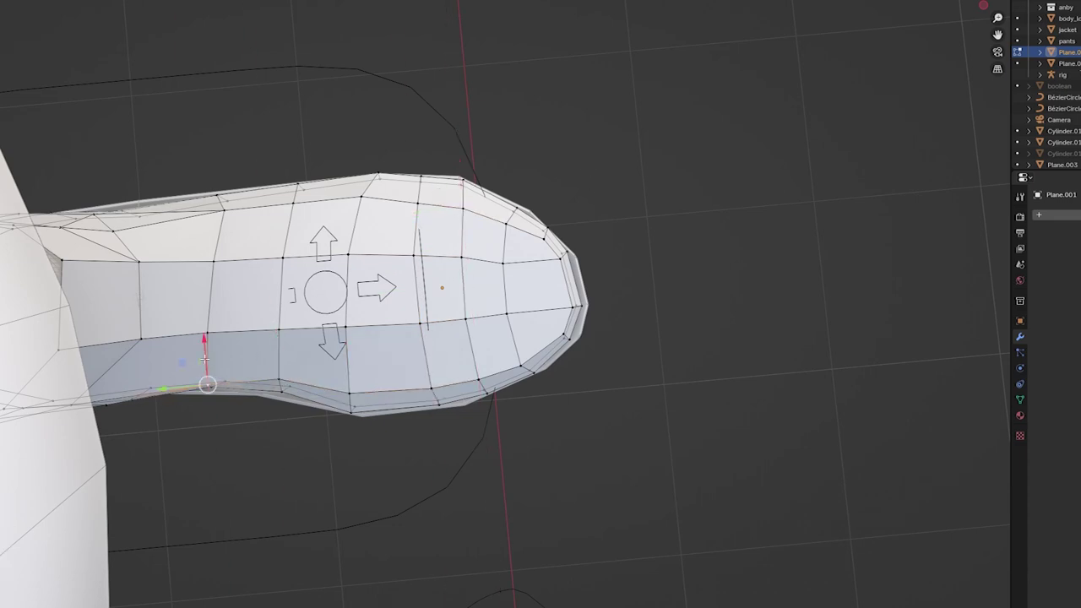
{"action": "mouse_move", "coordinate": [204, 359]}
{"action": "middle_mouse_down"}
{"action": "mouse_move", "coordinate": [630, 289]}
{"action": "mouse_move", "coordinate": [434, 326]}
{"action": "mouse_move", "coordinate": [414, 355]}
{"action": "middle_mouse_up"}
{"action": "scroll", "coordinate": [517, 359], "scroll_direction": "up", "scroll_amount": 3}
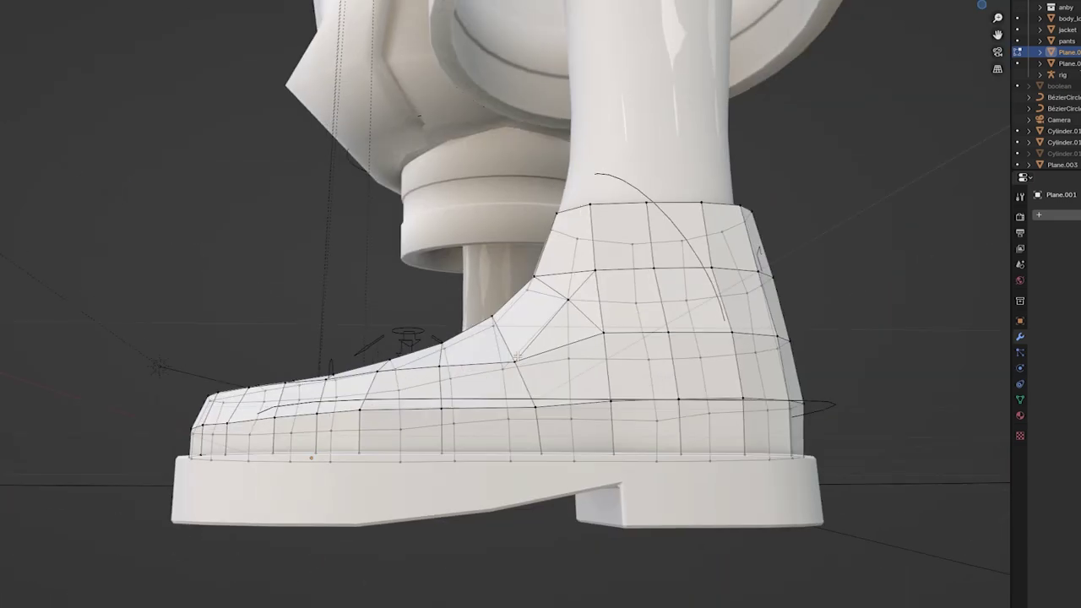
Step: Extrude the boot's top edge loop up near the knee to form the tall shaft
{"action": "mouse_move", "coordinate": [517, 356]}
{"action": "middle_mouse_down"}
{"action": "mouse_move", "coordinate": [574, 320]}
{"action": "mouse_move", "coordinate": [603, 254]}
{"action": "middle_mouse_up"}
{"action": "left_click", "coordinate": [603, 174], "text": "alt"}
{"action": "middle_click_drag", "start_coordinate": [603, 174], "coordinate": [503, 330]}
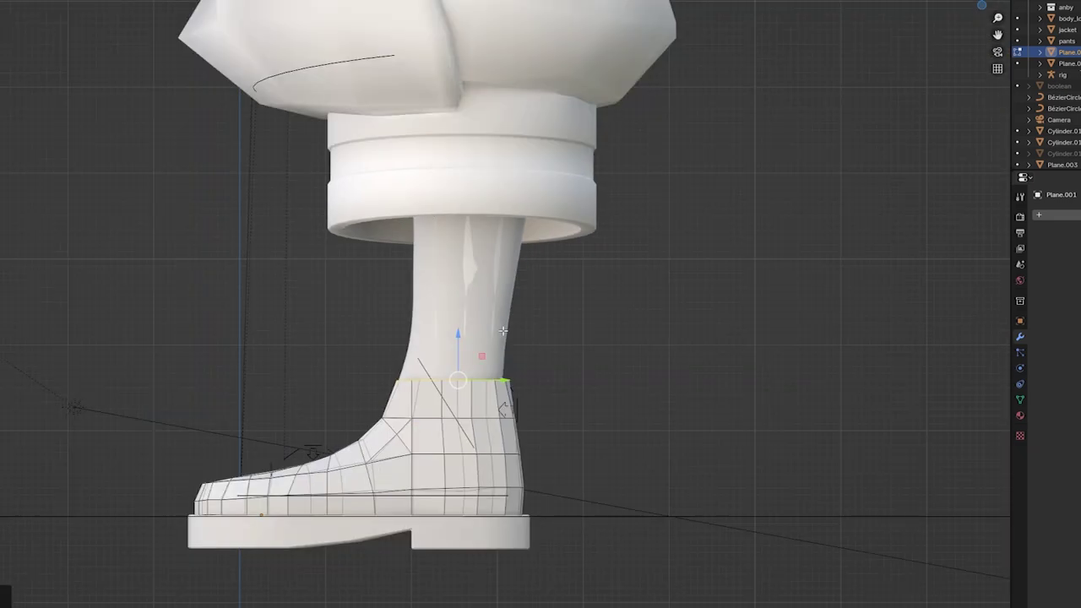
{"action": "key", "text": "e"}
{"action": "left_click", "coordinate": [471, 211]}
{"action": "key", "text": "alt+z"}
{"action": "key", "text": "g"}
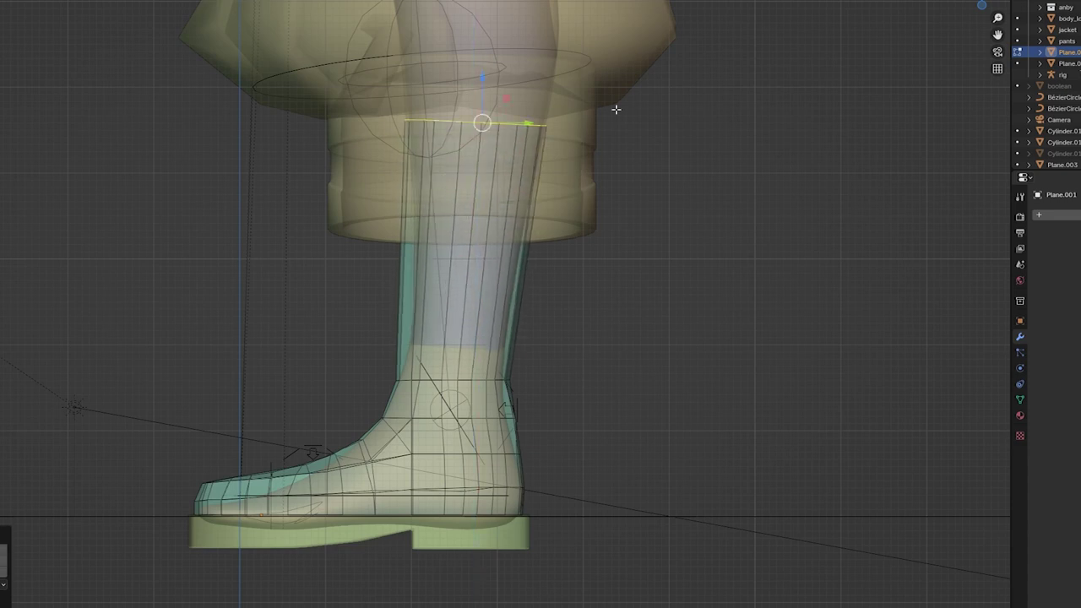
{"action": "mouse_move", "coordinate": [616, 109]}
{"action": "middle_mouse_down"}
{"action": "mouse_move", "coordinate": [582, 133]}
{"action": "mouse_move", "coordinate": [695, 73]}
{"action": "mouse_move", "coordinate": [344, 328]}
{"action": "middle_mouse_up"}
{"action": "key", "text": "alt+z"}
Step: Apply Shade Smooth to the boot in Object Mode
{"action": "key", "text": "Tab"}
{"action": "left_click", "coordinate": [17, 2]}
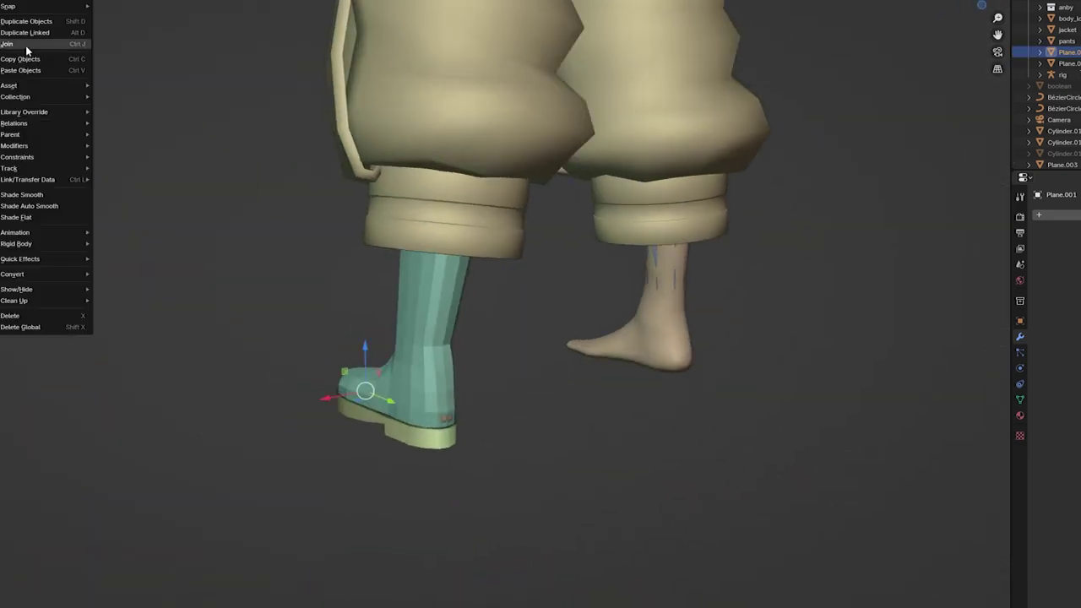
{"action": "left_click", "coordinate": [34, 196]}
{"action": "middle_click_drag", "start_coordinate": [777, 176], "coordinate": [591, 253]}
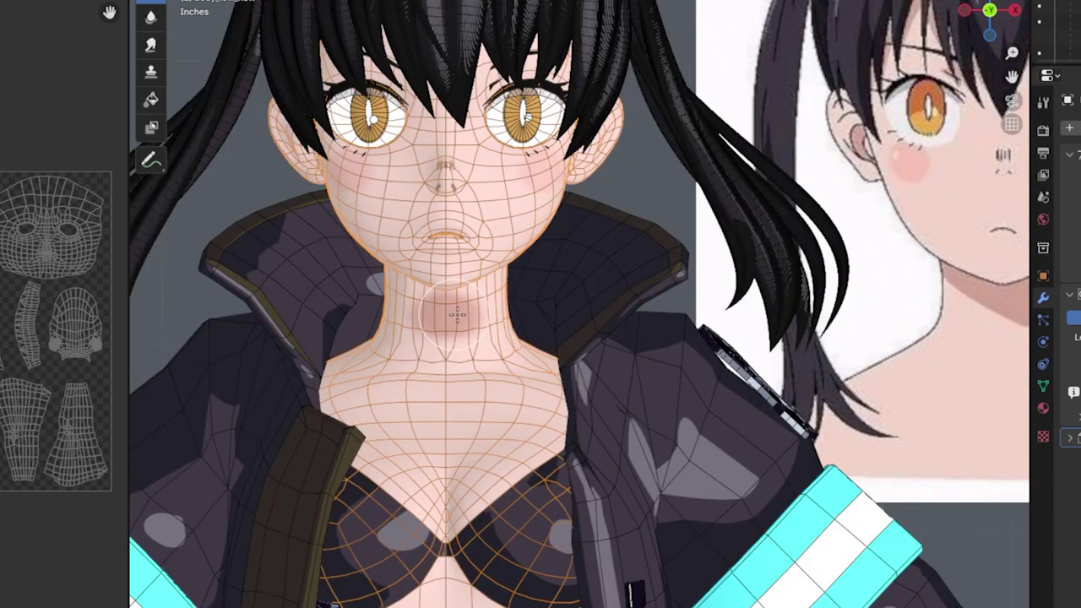
Step: Paint darker shadows along the jaw, the neck and the ear
{"action": "mouse_move", "coordinate": [456, 314]}
{"action": "middle_mouse_down"}
{"action": "mouse_move", "coordinate": [398, 152]}
{"action": "mouse_move", "coordinate": [729, 332]}
{"action": "mouse_move", "coordinate": [307, 242]}
{"action": "middle_mouse_up"}
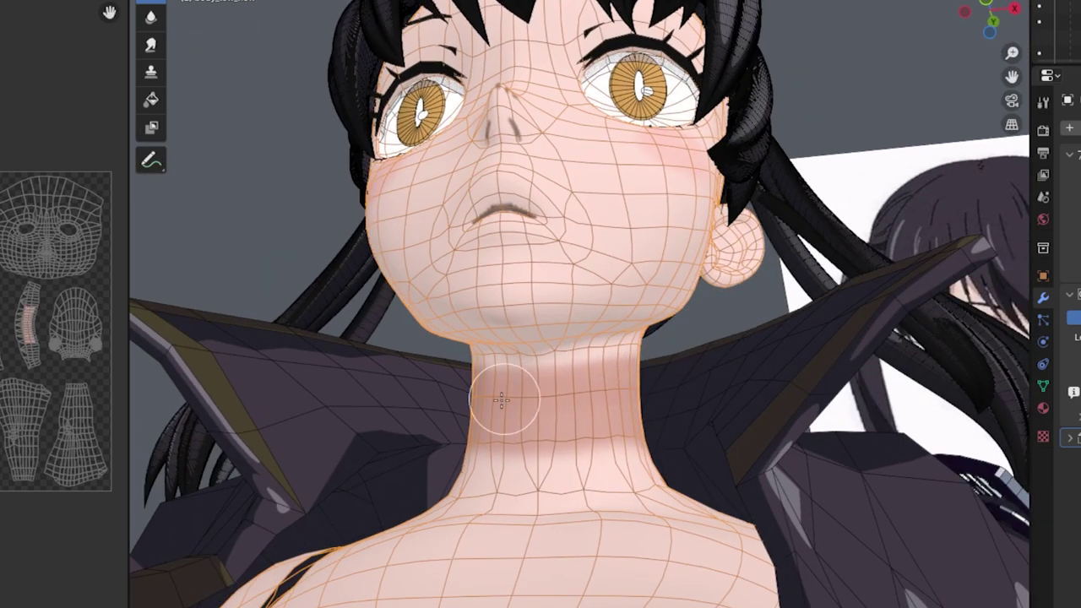
{"action": "mouse_move", "coordinate": [647, 362]}
{"action": "middle_mouse_down"}
{"action": "mouse_move", "coordinate": [515, 180]}
{"action": "mouse_move", "coordinate": [505, 288]}
{"action": "middle_mouse_up"}
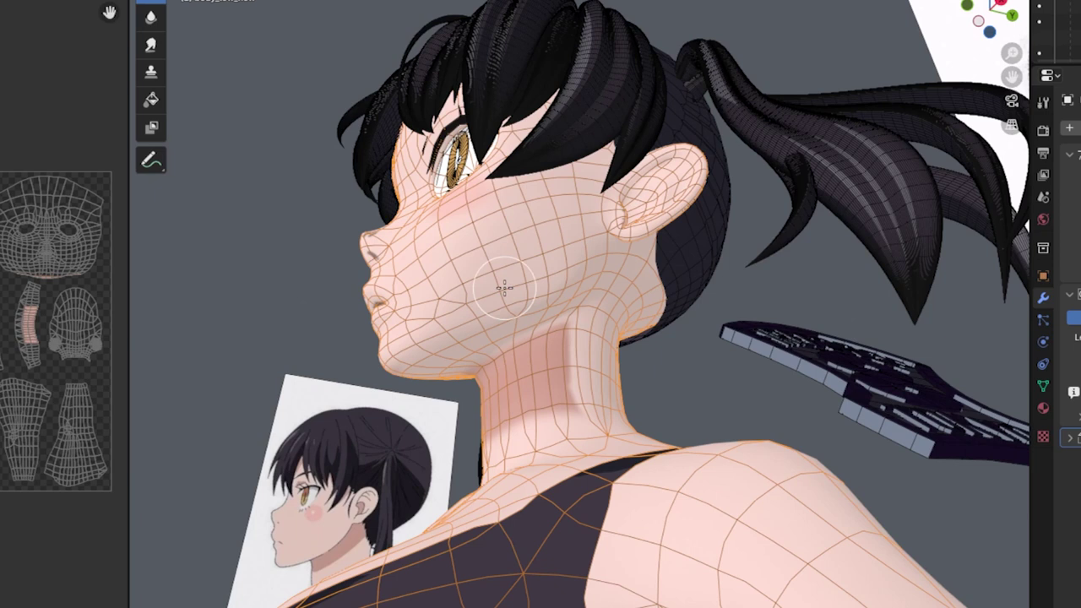
{"action": "mouse_move", "coordinate": [426, 364]}
{"action": "left_mouse_down"}
{"action": "mouse_move", "coordinate": [608, 270]}
{"action": "mouse_move", "coordinate": [634, 304]}
{"action": "mouse_move", "coordinate": [627, 262]}
{"action": "mouse_move", "coordinate": [586, 333]}
{"action": "mouse_move", "coordinate": [608, 346]}
{"action": "left_mouse_up"}
{"action": "middle_click_drag", "start_coordinate": [608, 346], "coordinate": [566, 329]}
{"action": "left_click_drag", "start_coordinate": [566, 330], "coordinate": [634, 403]}
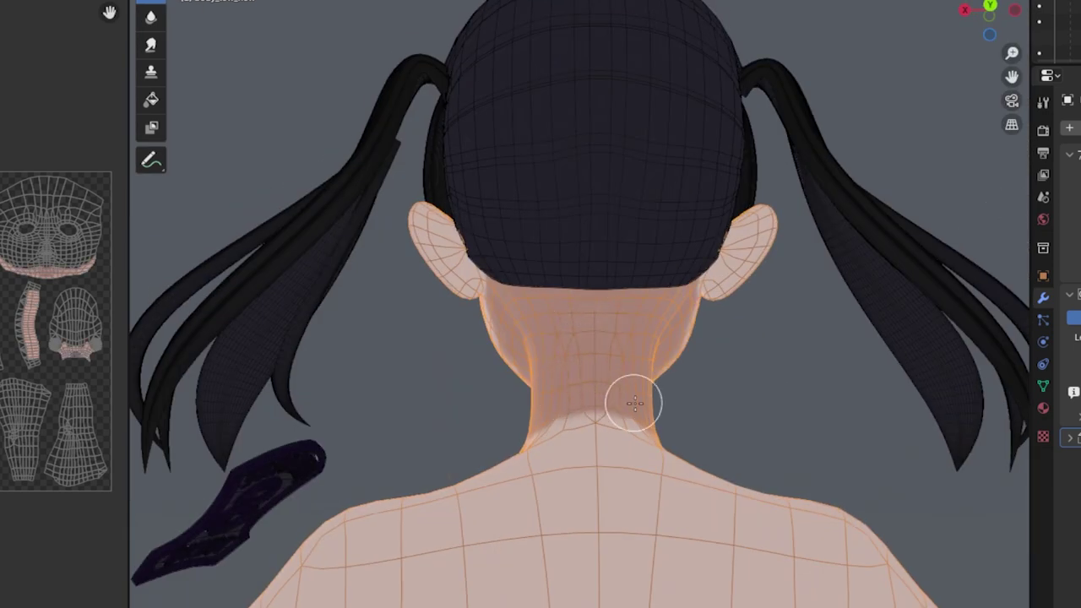
{"action": "mouse_move", "coordinate": [429, 233]}
{"action": "left_mouse_down"}
{"action": "mouse_move", "coordinate": [460, 274]}
{"action": "mouse_move", "coordinate": [476, 259]}
{"action": "left_mouse_up"}
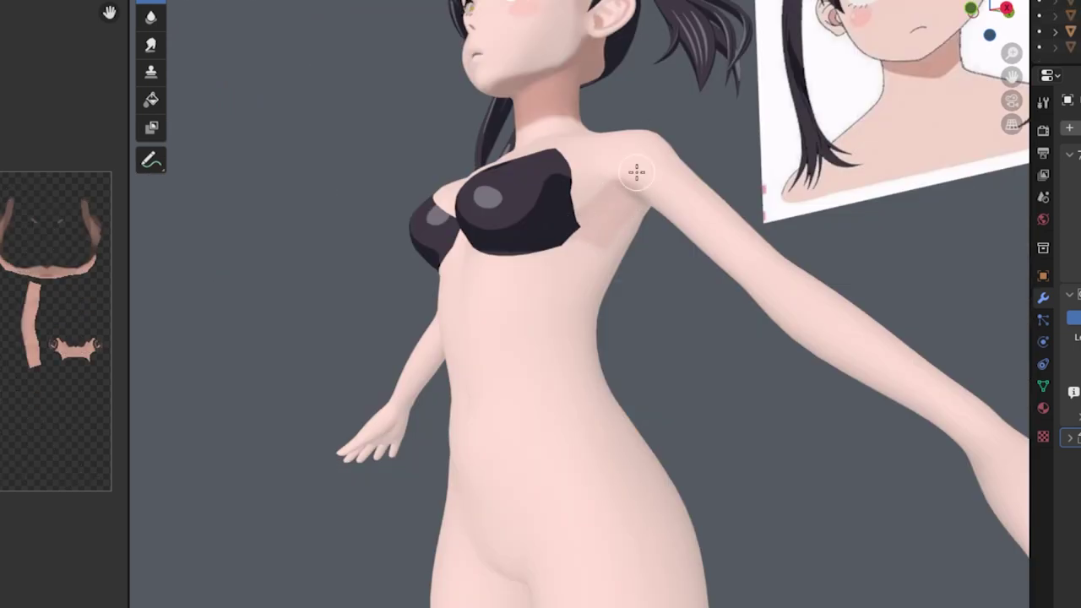
Step: Paint shadows under the bust and along the lower abdomen, then hide the wireframe overlay
{"action": "left_click_drag", "start_coordinate": [456, 245], "coordinate": [521, 348]}
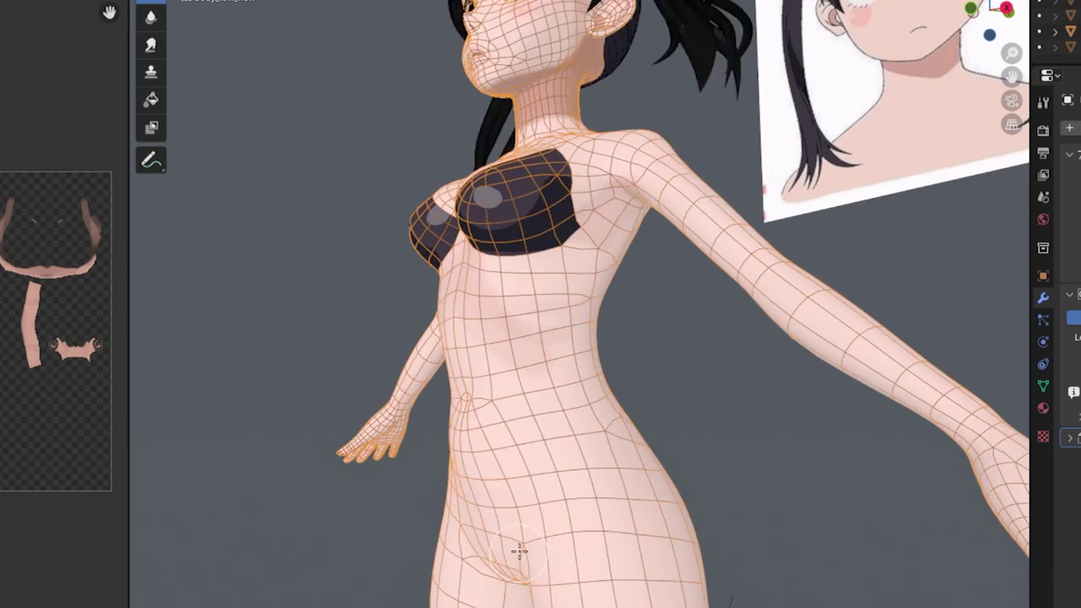
{"action": "middle_click_drag", "start_coordinate": [518, 550], "coordinate": [572, 380]}
{"action": "left_click_drag", "start_coordinate": [609, 372], "coordinate": [545, 461]}
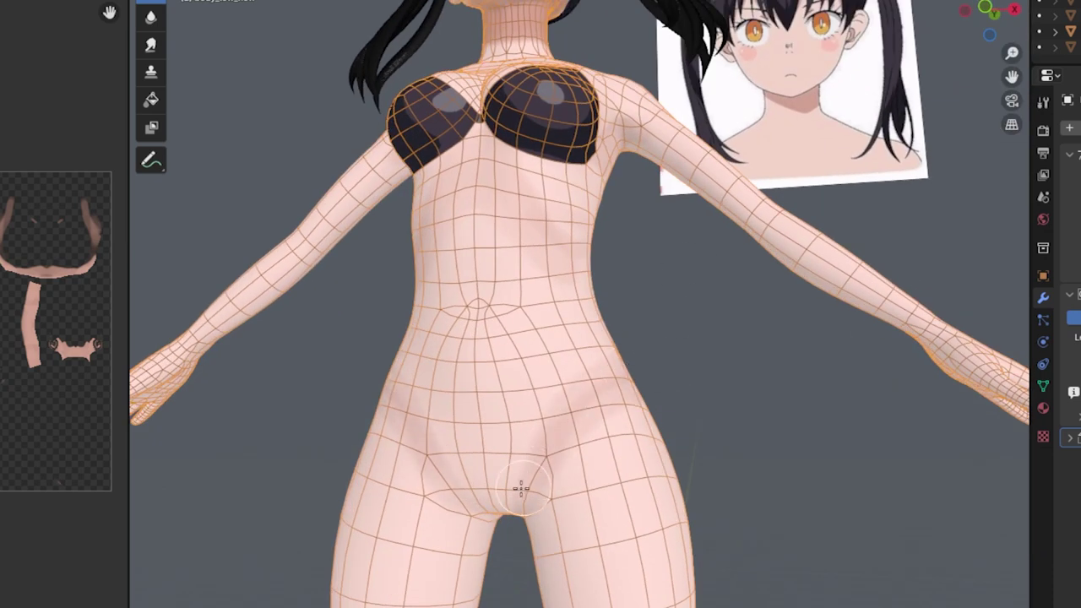
{"action": "left_click_drag", "start_coordinate": [480, 413], "coordinate": [526, 396]}
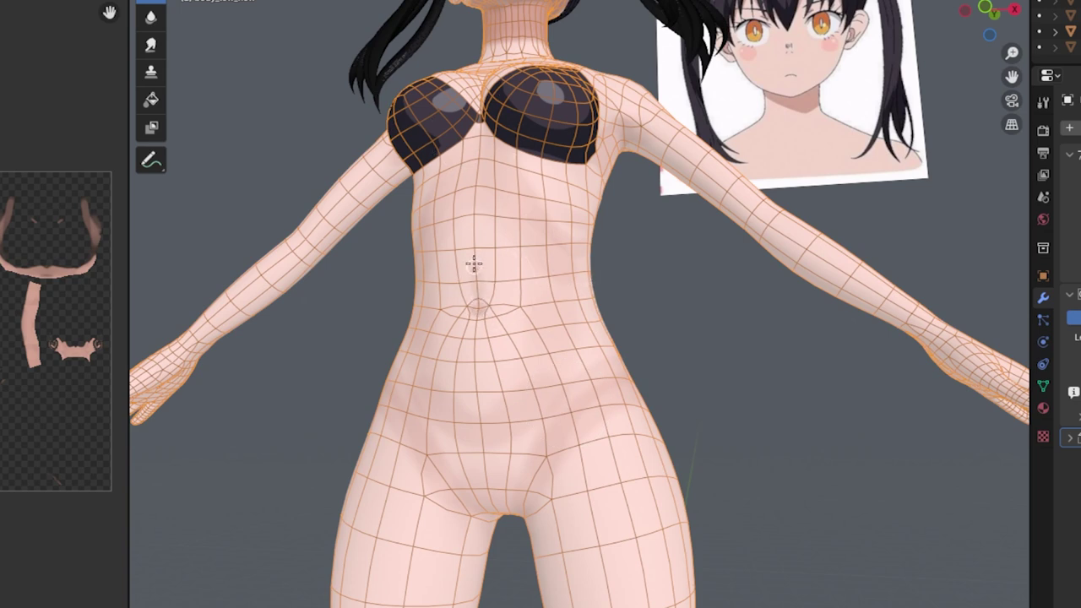
{"action": "key", "text": "shift+alt+z"}
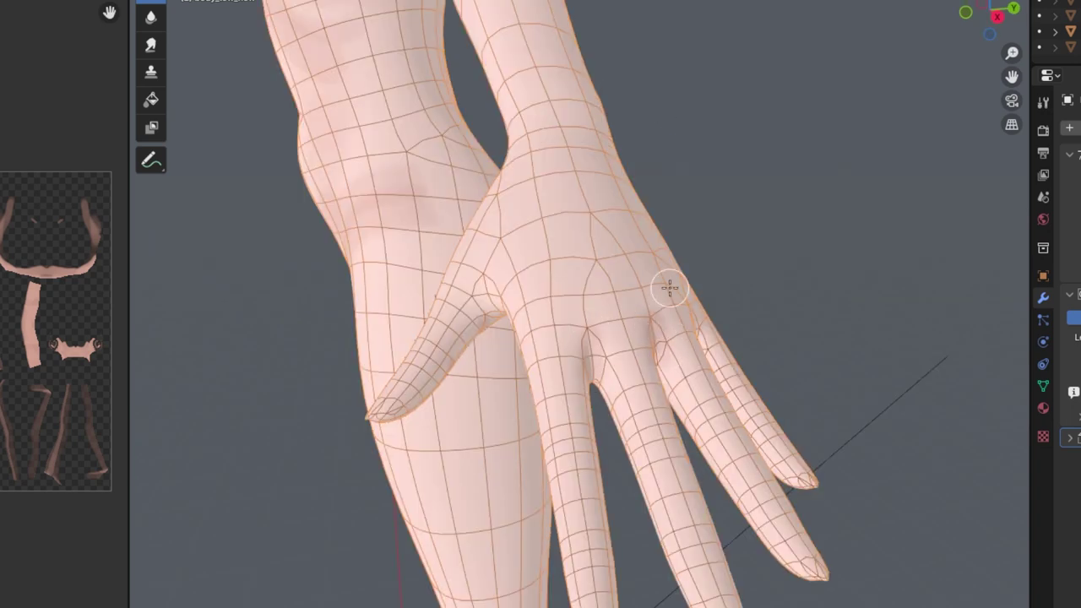
Step: Open the Ucupaint layer panel and paint shadows along the collarbone and under the belt
{"action": "key", "text": "KP_6"}
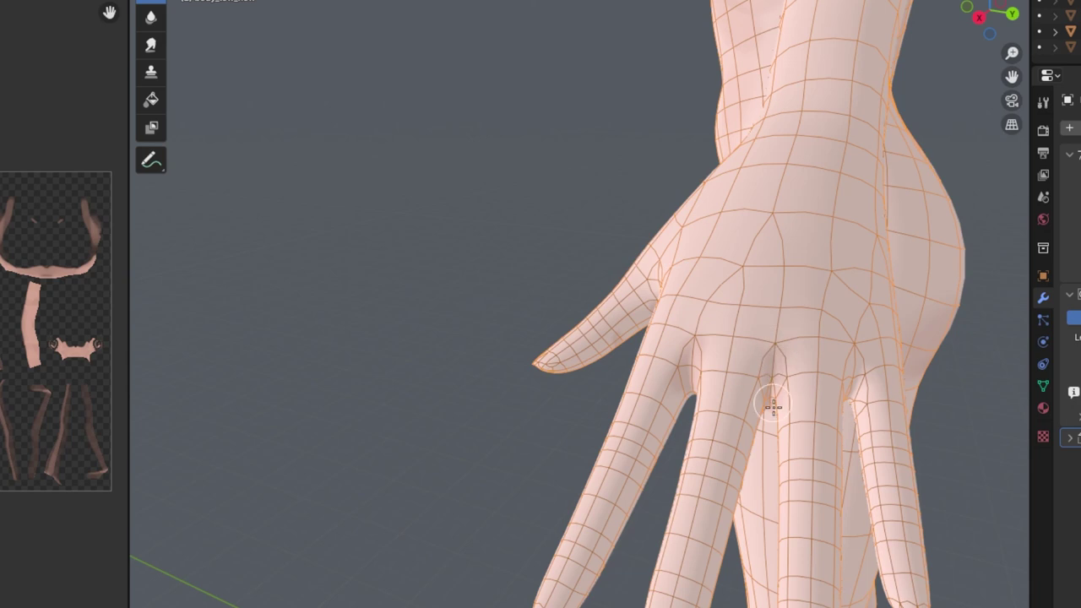
{"action": "mouse_move", "coordinate": [878, 335]}
{"action": "middle_mouse_down"}
{"action": "mouse_move", "coordinate": [603, 380]}
{"action": "mouse_move", "coordinate": [616, 380]}
{"action": "middle_mouse_up"}
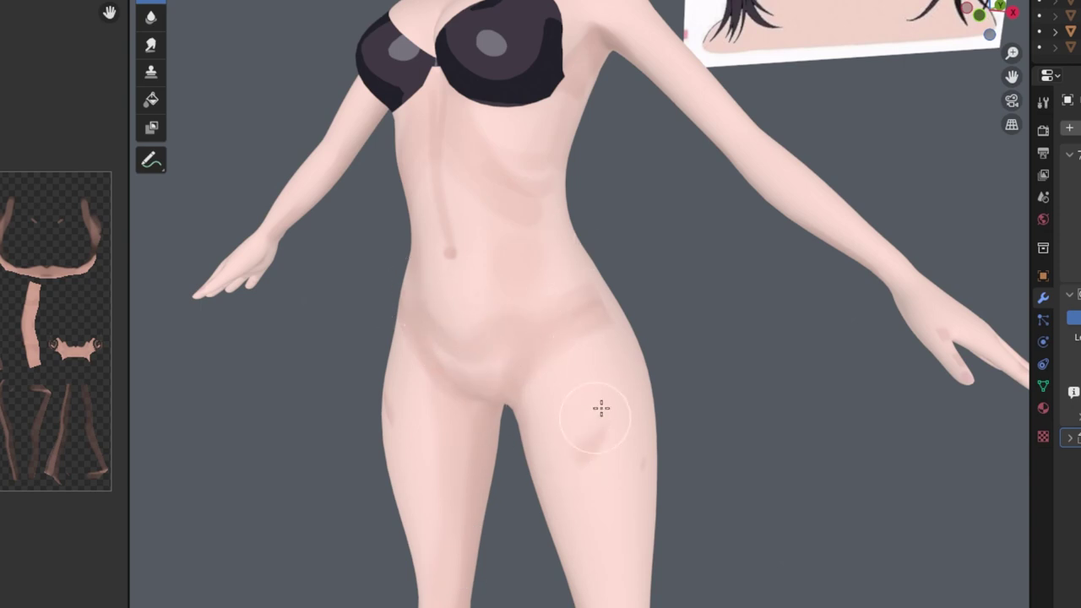
{"action": "key", "text": "n"}
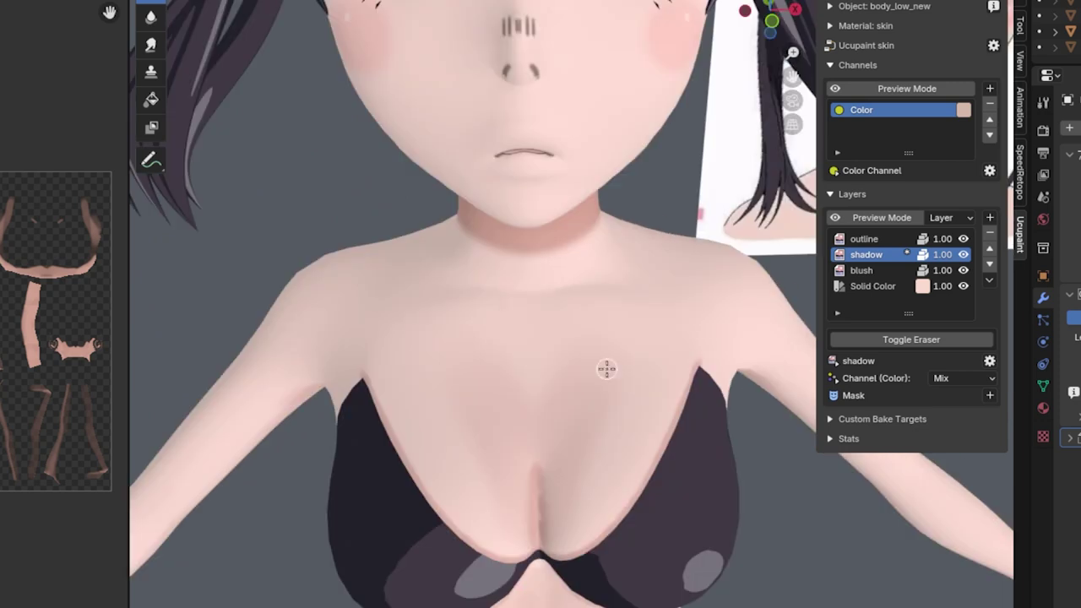
{"action": "left_click_drag", "start_coordinate": [507, 298], "coordinate": [431, 309]}
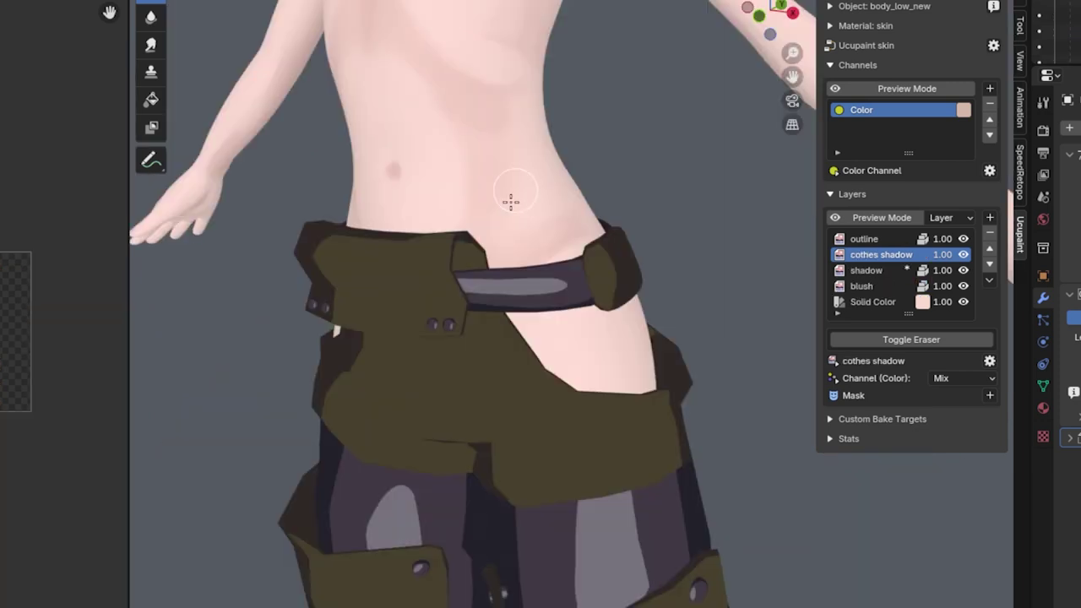
{"action": "left_click_drag", "start_coordinate": [684, 325], "coordinate": [536, 366]}
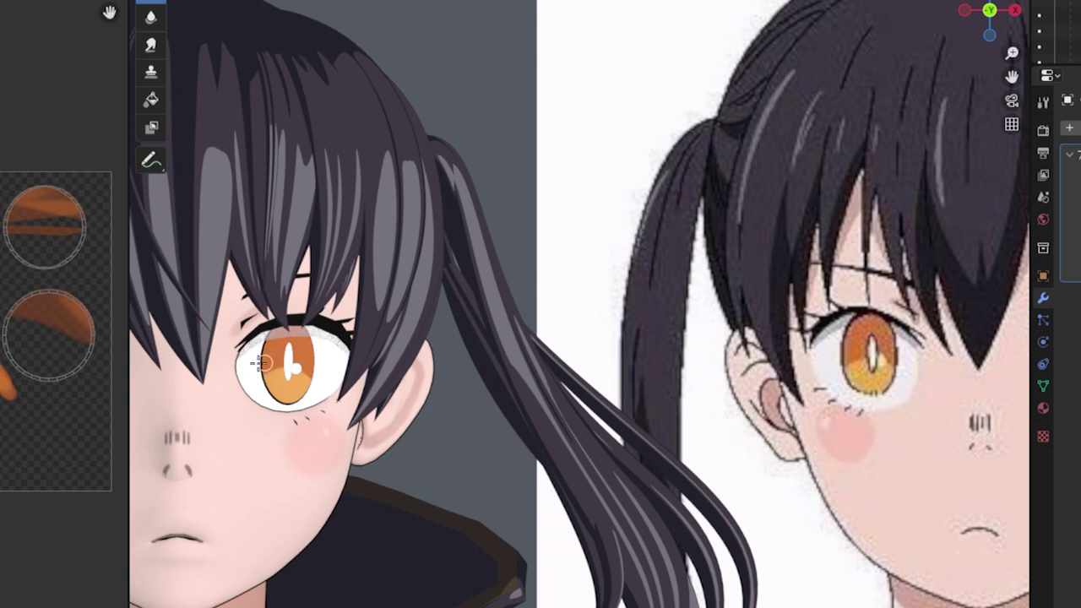
Step: Repaint the iris a more even orange
{"action": "left_click_drag", "start_coordinate": [262, 363], "coordinate": [304, 355]}
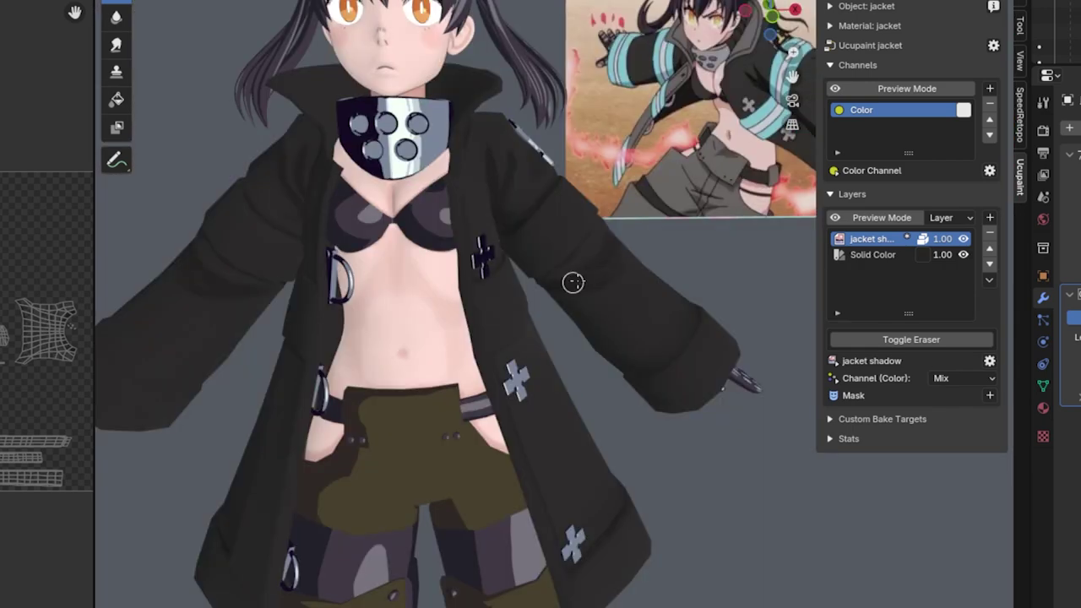
Step: Orbit around the jacket from the front, side and back to inspect it
{"action": "middle_click_drag", "start_coordinate": [666, 361], "coordinate": [630, 315]}
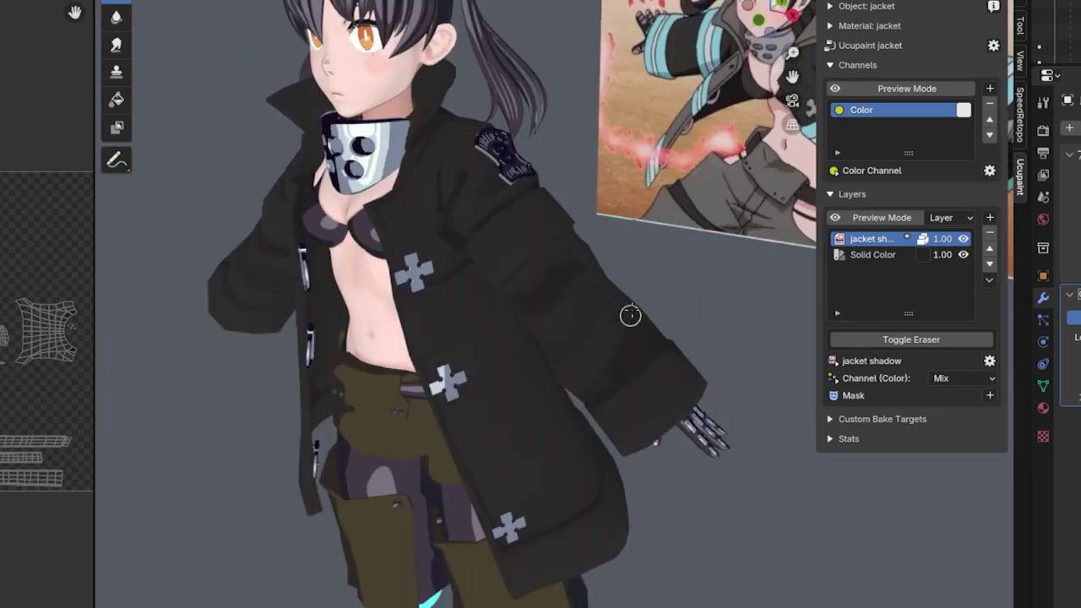
{"action": "middle_click_drag", "start_coordinate": [760, 276], "coordinate": [462, 376]}
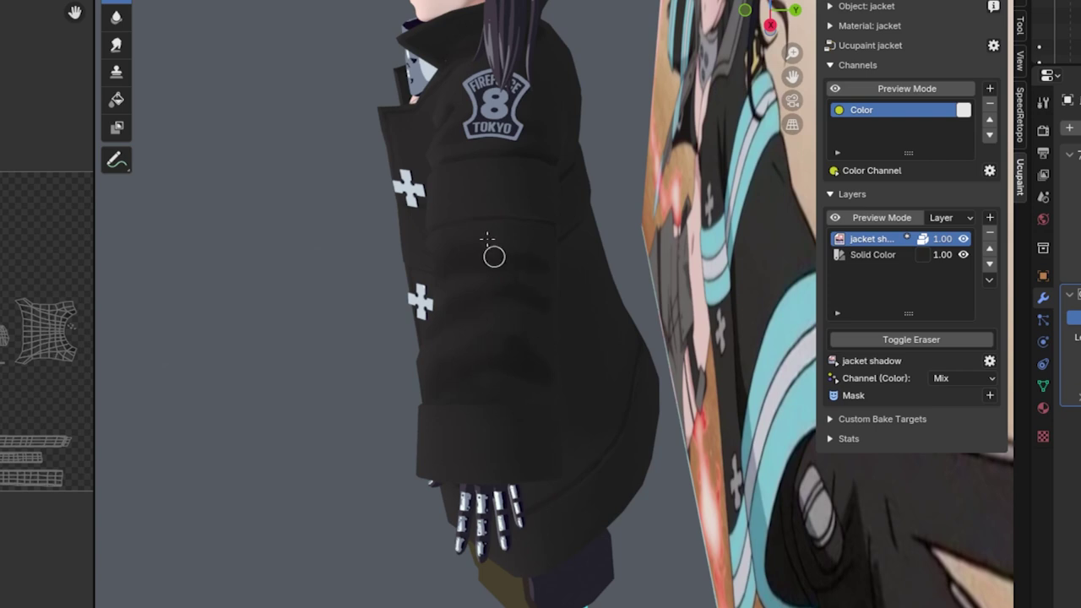
{"action": "mouse_move", "coordinate": [500, 292]}
{"action": "middle_mouse_down"}
{"action": "mouse_move", "coordinate": [598, 251]}
{"action": "mouse_move", "coordinate": [591, 326]}
{"action": "mouse_move", "coordinate": [715, 338]}
{"action": "mouse_move", "coordinate": [495, 200]}
{"action": "middle_mouse_up"}
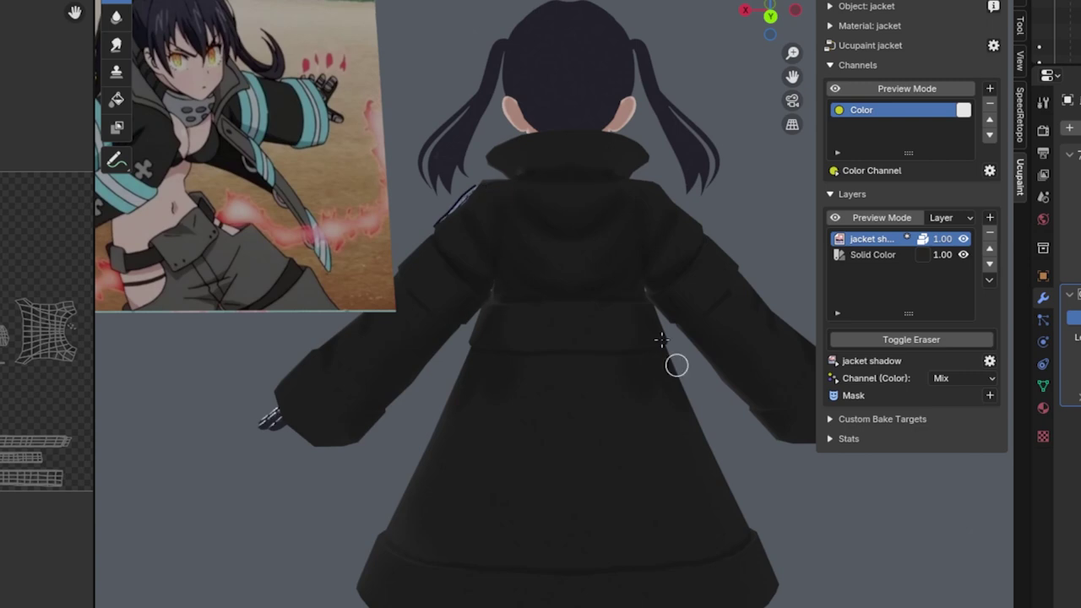
{"action": "middle_click_drag", "start_coordinate": [467, 397], "coordinate": [591, 498]}
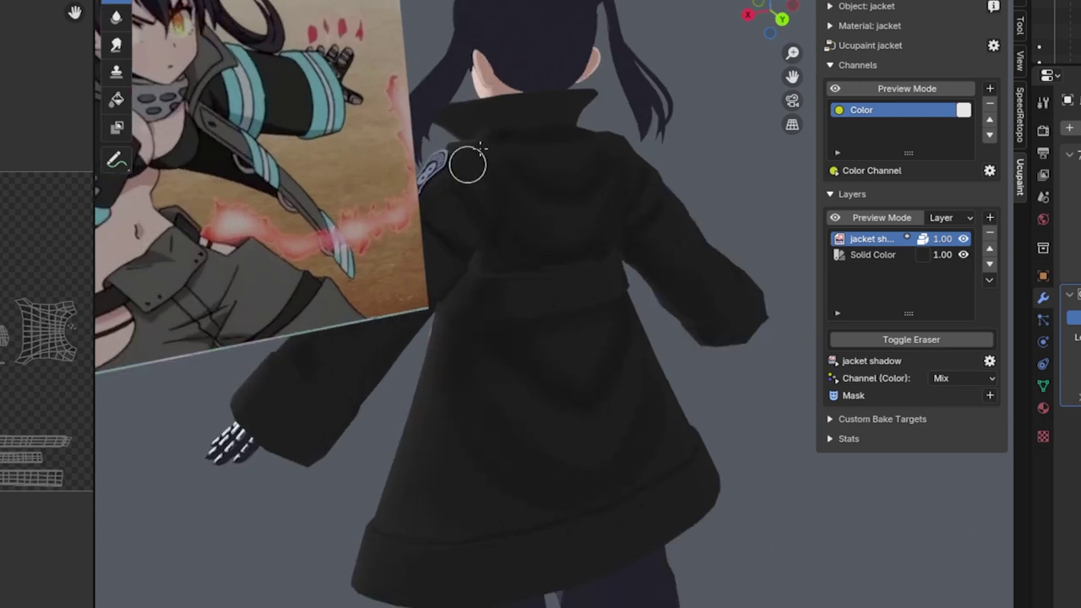
{"action": "mouse_move", "coordinate": [656, 461]}
{"action": "middle_mouse_down"}
{"action": "mouse_move", "coordinate": [560, 453]}
{"action": "mouse_move", "coordinate": [461, 372]}
{"action": "middle_mouse_up"}
{"action": "scroll", "coordinate": [461, 371], "scroll_direction": "up", "scroll_amount": 3}
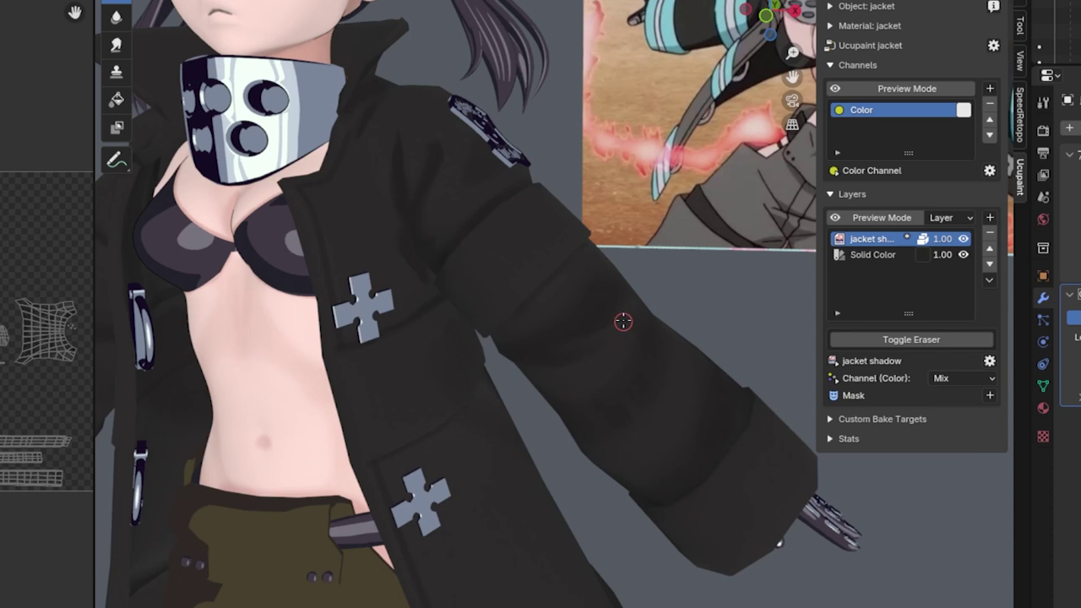
{"action": "key", "text": "KP_1"}
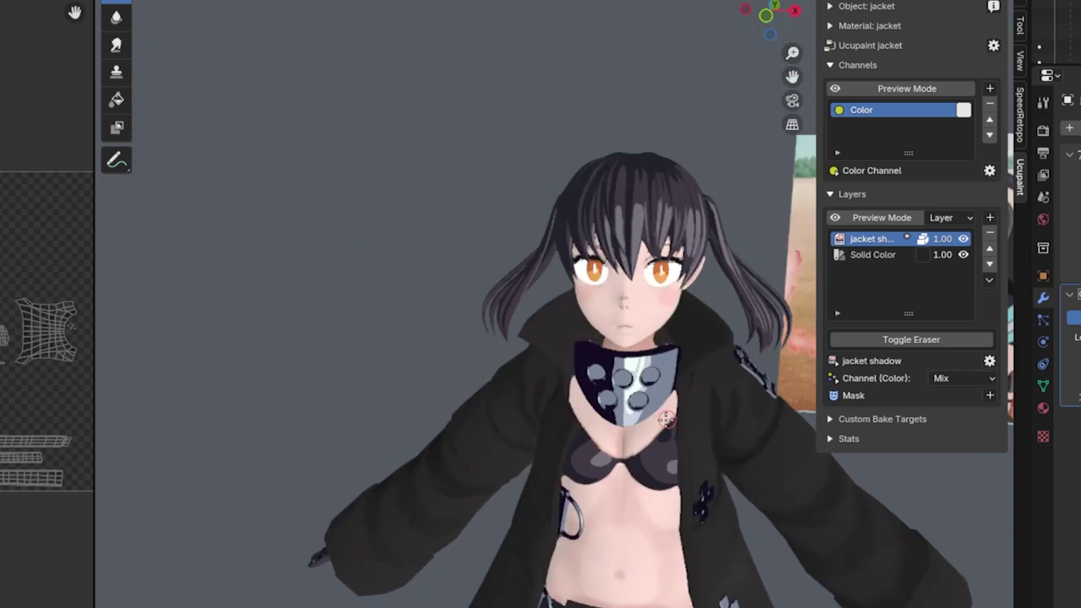
{"action": "middle_click_drag", "start_coordinate": [408, 323], "coordinate": [446, 380]}
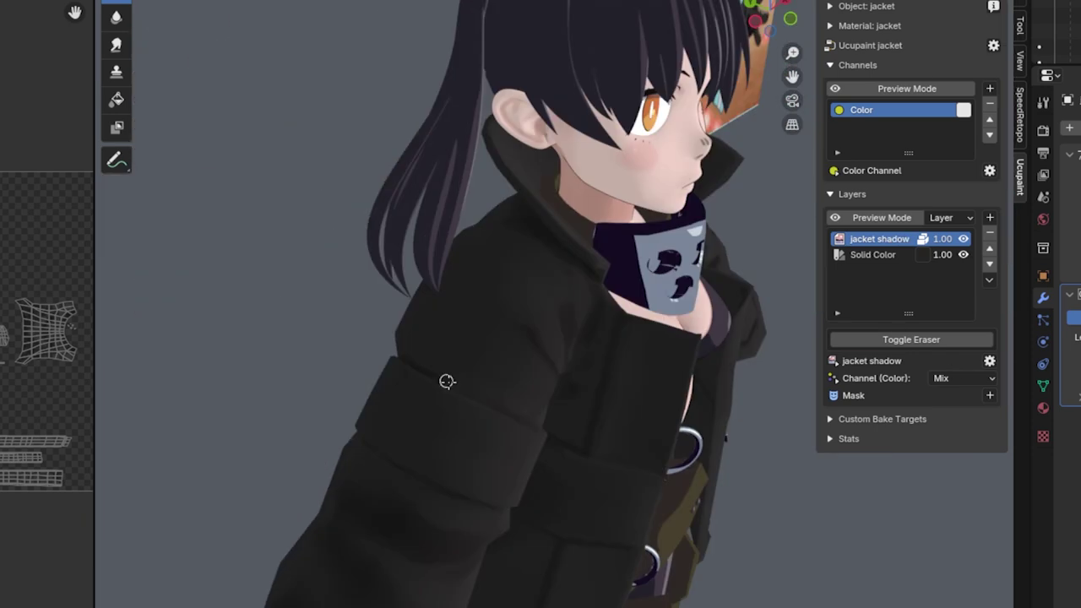
{"action": "middle_click_drag", "start_coordinate": [481, 324], "coordinate": [386, 326]}
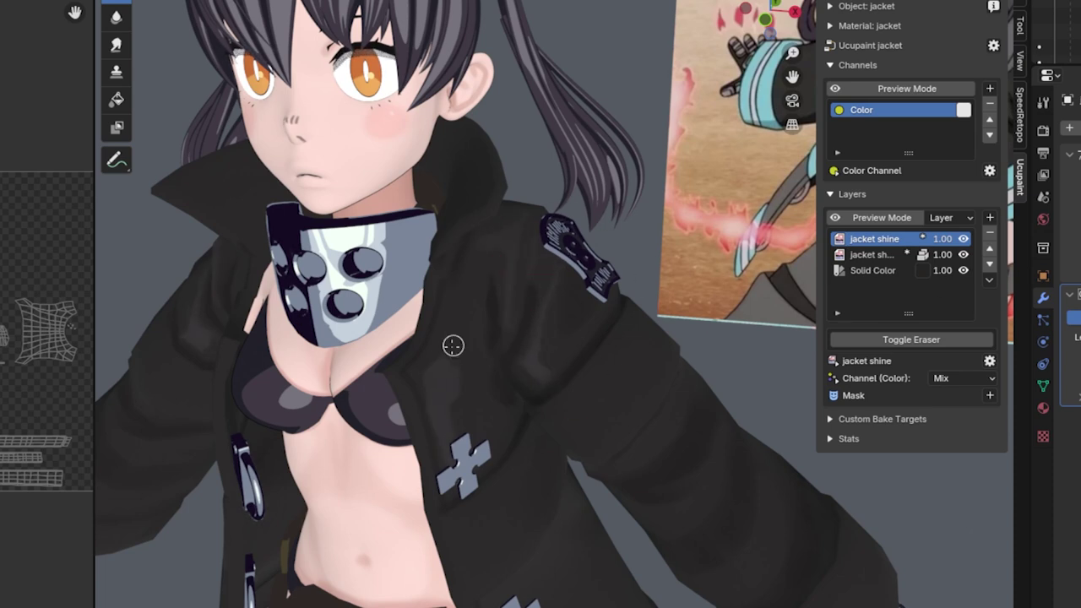
{"action": "scroll", "coordinate": [756, 179], "scroll_direction": "down", "scroll_amount": 5}
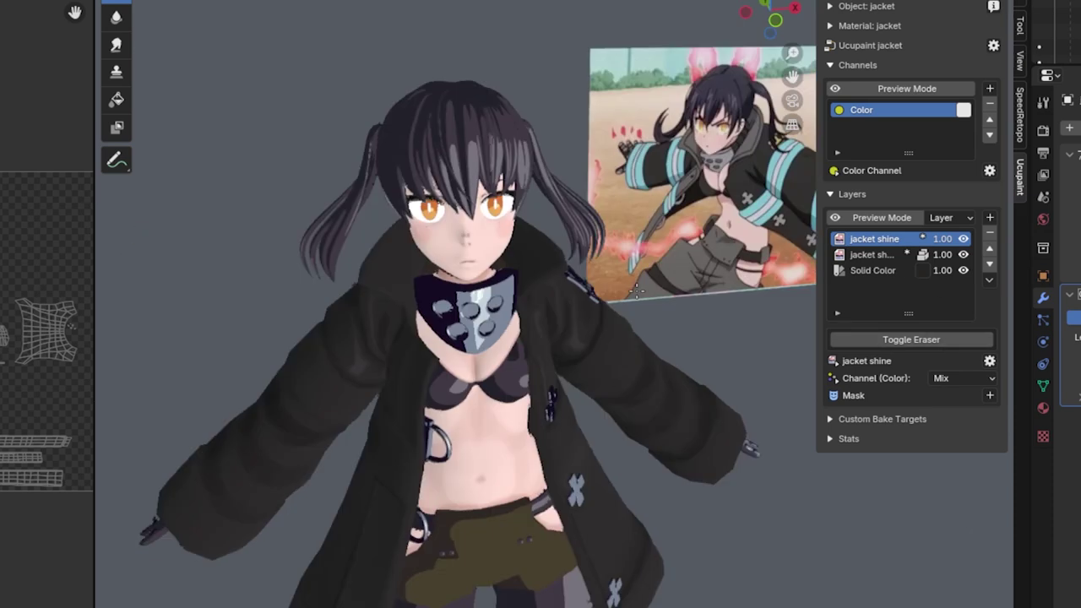
{"action": "scroll", "coordinate": [528, 565], "scroll_direction": "up", "scroll_amount": 6}
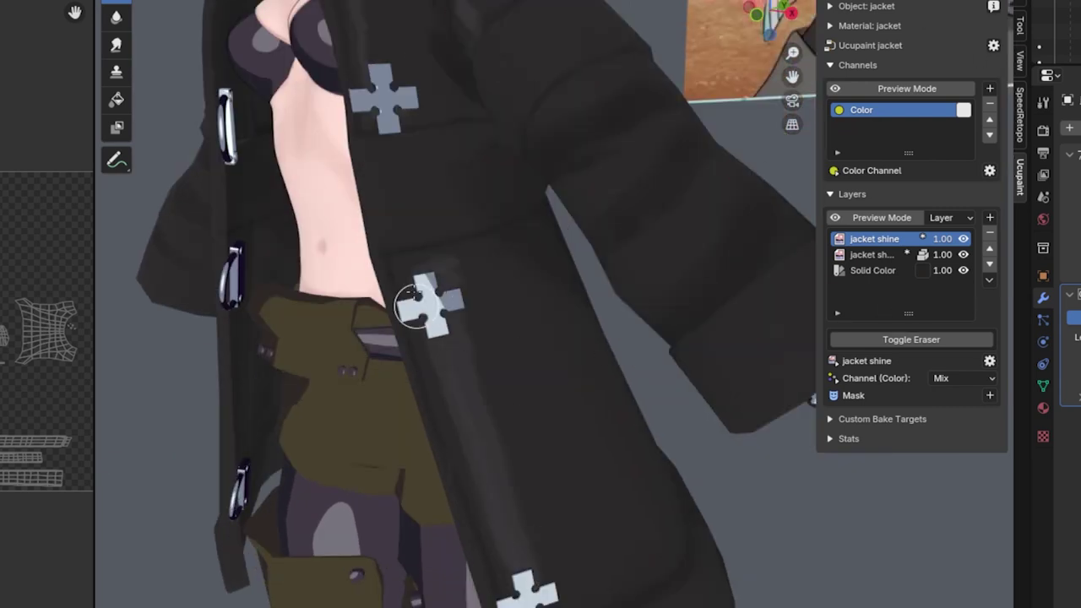
Step: Paint a lighter grey shine across the jacket sleeve, then review the jacket back
{"action": "middle_click_drag", "start_coordinate": [417, 248], "coordinate": [553, 411]}
{"action": "left_click_drag", "start_coordinate": [553, 410], "coordinate": [471, 347]}
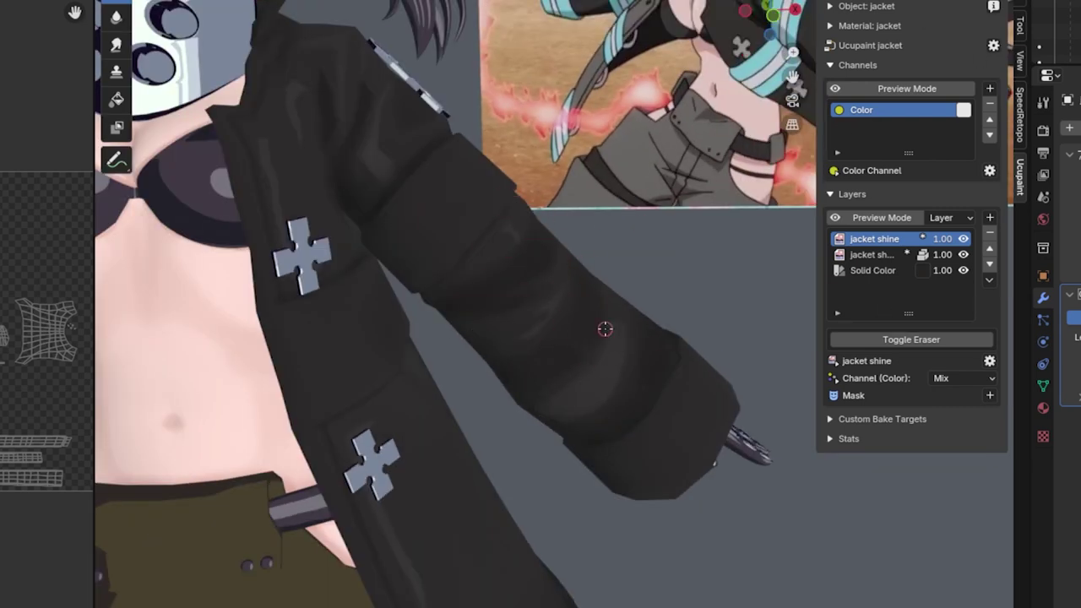
{"action": "middle_click_drag", "start_coordinate": [428, 142], "coordinate": [540, 339]}
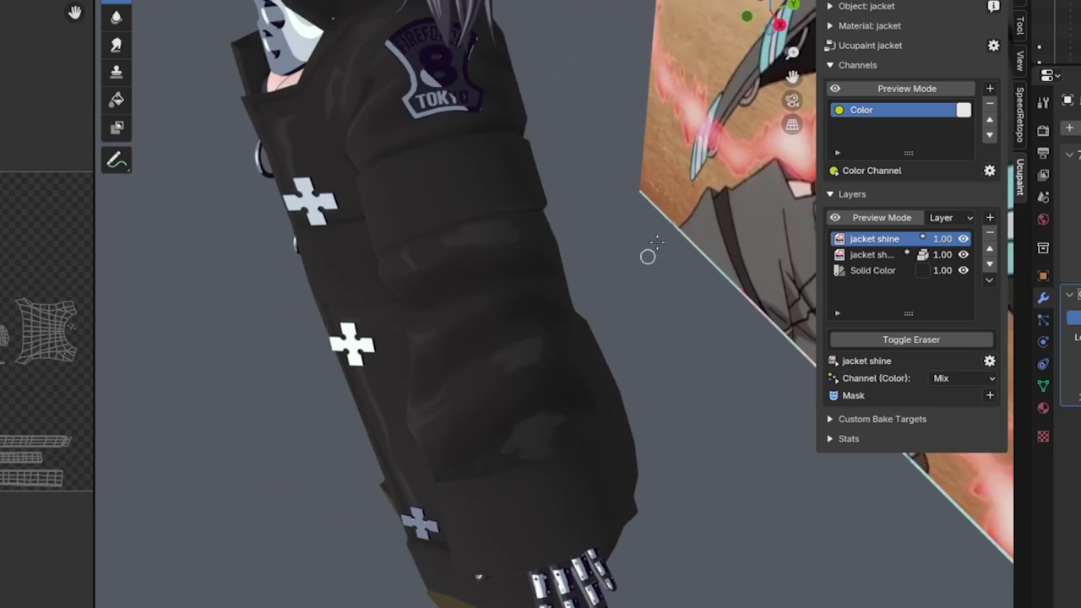
{"action": "middle_click_drag", "start_coordinate": [776, 403], "coordinate": [561, 263]}
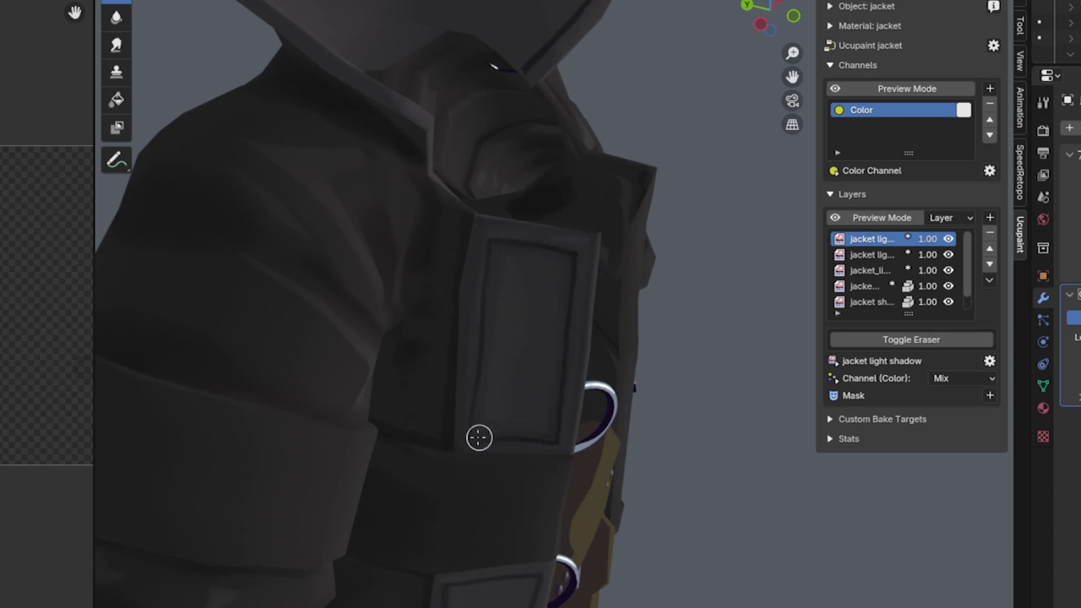
Step: Set the stripe Color Ramp's second stop from cyan to light blue
{"action": "middle_click_drag", "start_coordinate": [510, 251], "coordinate": [516, 143]}
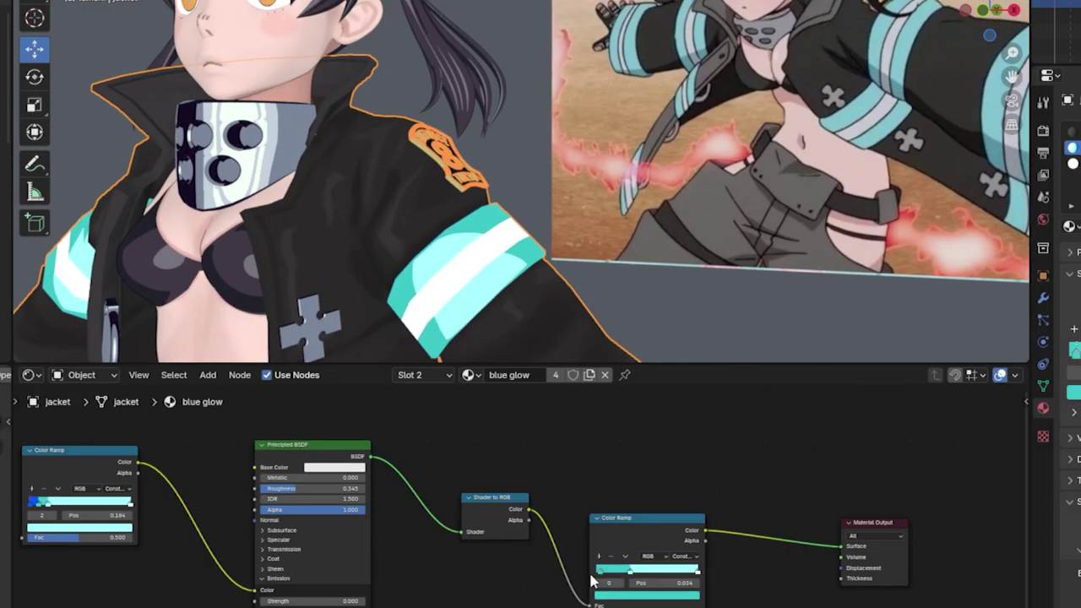
{"action": "left_click", "coordinate": [630, 571]}
{"action": "left_click", "coordinate": [647, 595]}
{"action": "left_click", "coordinate": [646, 486]}
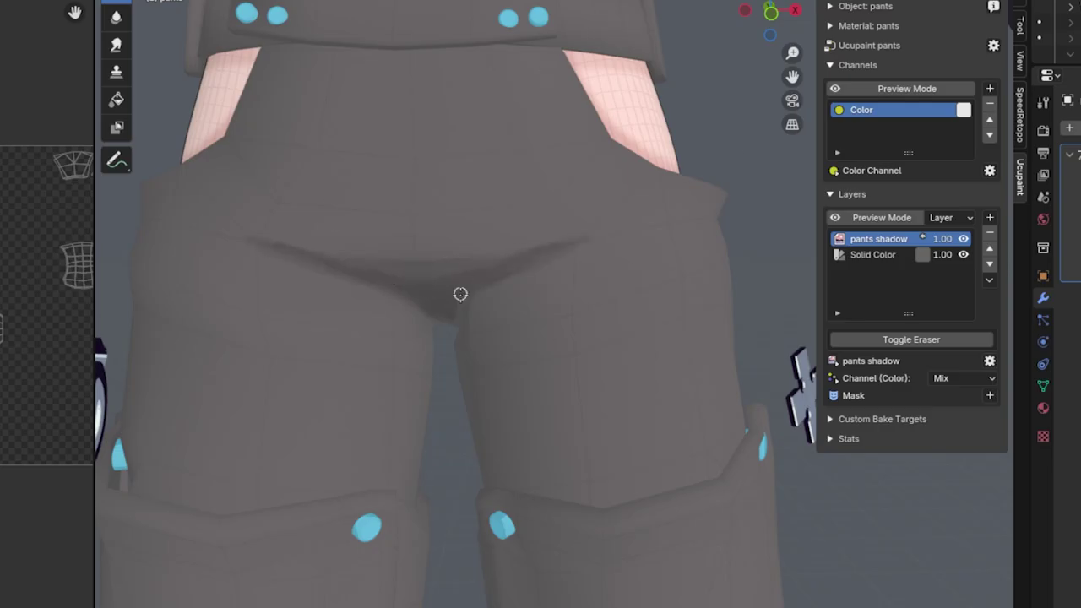
Step: Orbit around the pants from below, the front and the side to inspect them
{"action": "scroll", "coordinate": [319, 146], "scroll_direction": "down", "scroll_amount": 4}
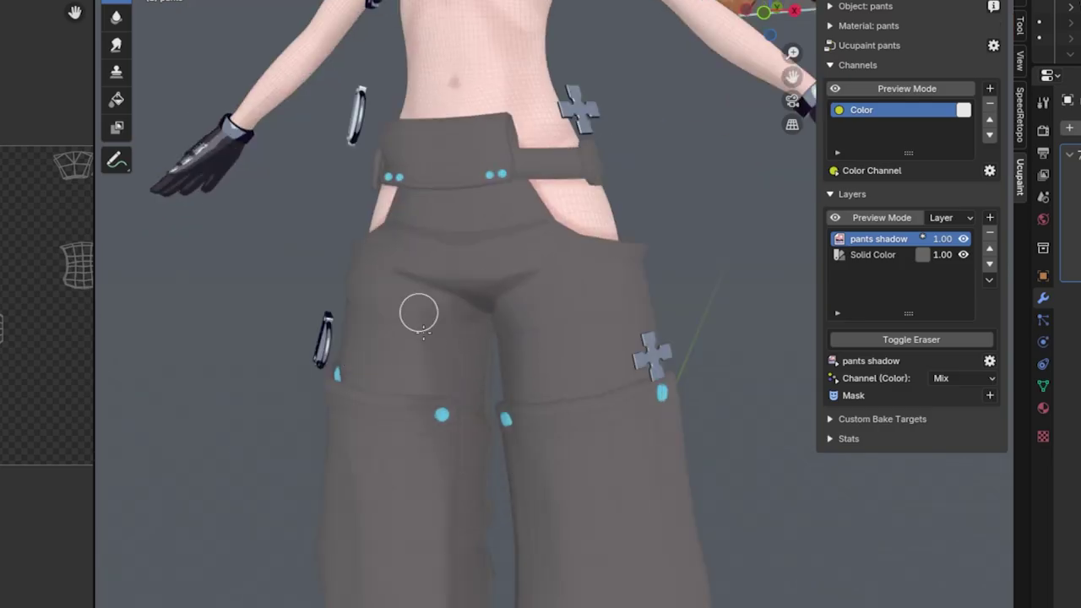
{"action": "scroll", "coordinate": [362, 318], "scroll_direction": "down", "scroll_amount": 2}
{"action": "mouse_move", "coordinate": [362, 318]}
{"action": "middle_mouse_down"}
{"action": "mouse_move", "coordinate": [583, 186]}
{"action": "mouse_move", "coordinate": [591, 150]}
{"action": "middle_mouse_up"}
{"action": "middle_click_drag", "start_coordinate": [597, 226], "coordinate": [492, 586]}
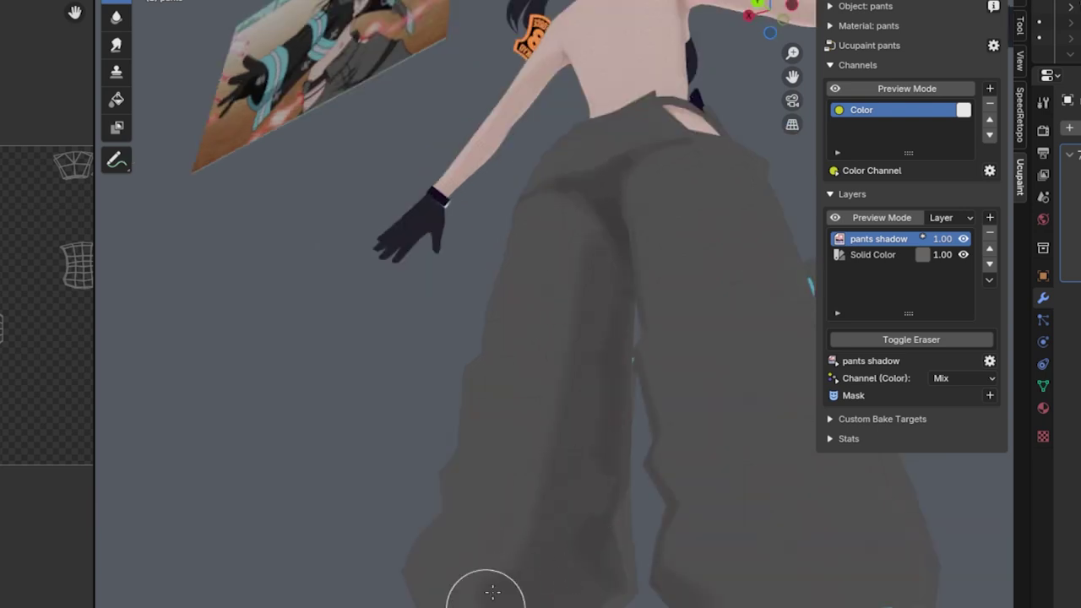
{"action": "middle_click_drag", "start_coordinate": [562, 562], "coordinate": [617, 317]}
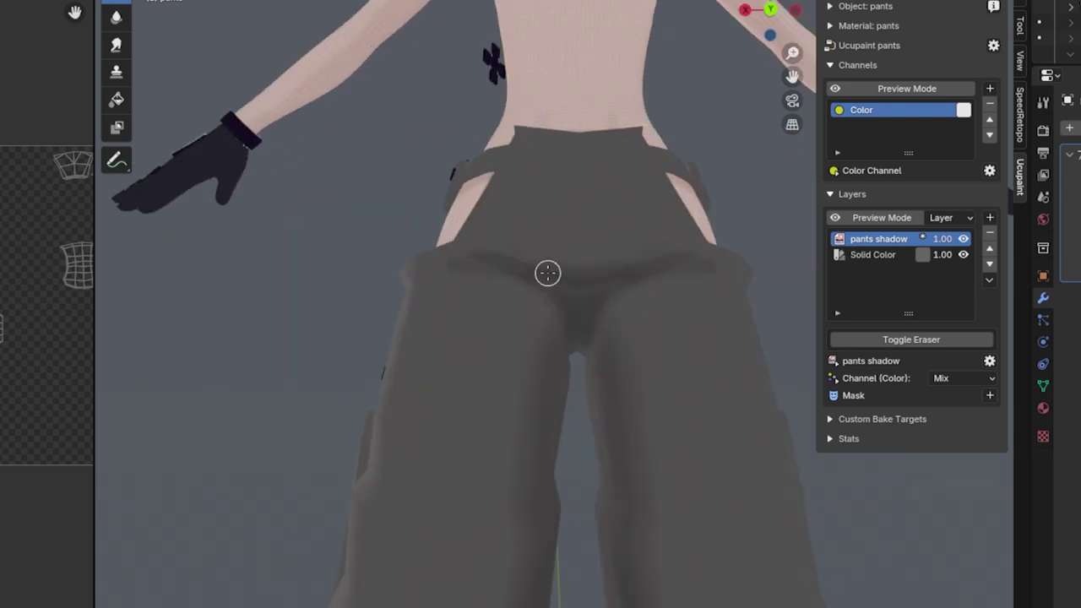
{"action": "mouse_move", "coordinate": [640, 469]}
{"action": "middle_mouse_down"}
{"action": "mouse_move", "coordinate": [642, 173]}
{"action": "mouse_move", "coordinate": [560, 203]}
{"action": "mouse_move", "coordinate": [451, 363]}
{"action": "mouse_move", "coordinate": [632, 237]}
{"action": "mouse_move", "coordinate": [607, 327]}
{"action": "middle_mouse_up"}
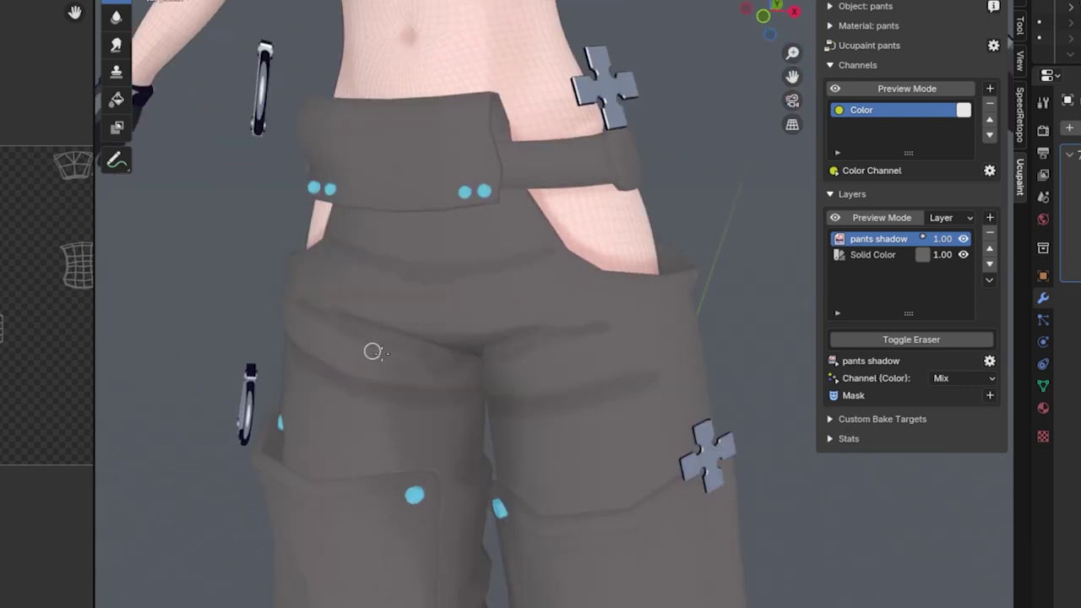